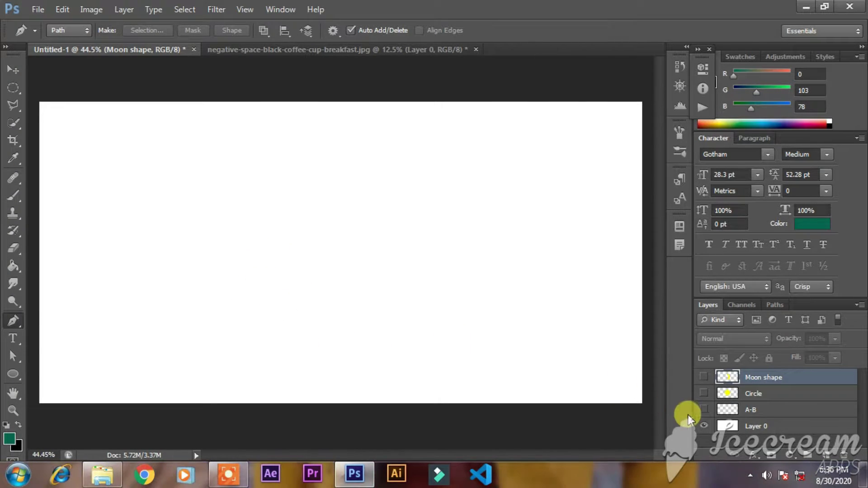
# Show the A-B layer and try straight Pen path segments from above A to above B, undoing each
pyautogui.click(703, 411)
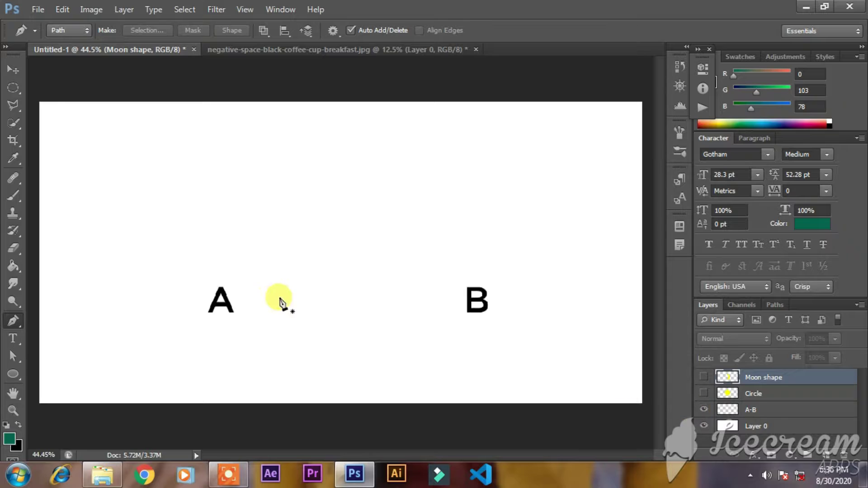
pyautogui.click(219, 262)
pyautogui.click(476, 267)
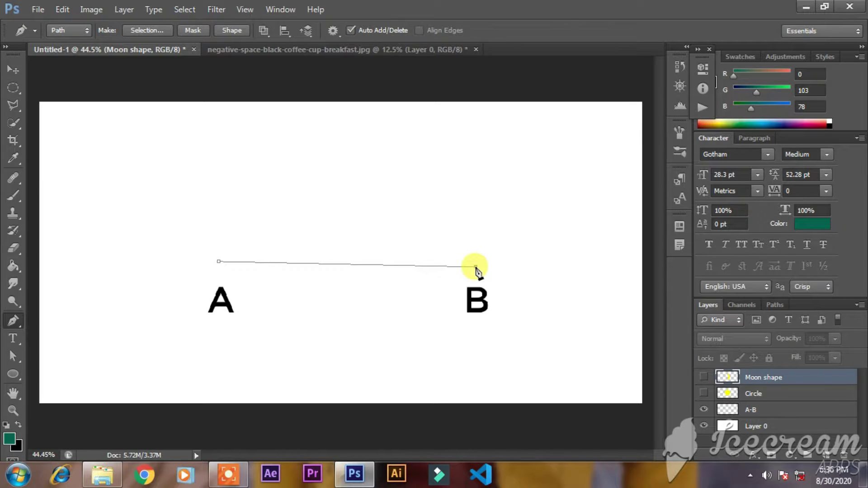
pyautogui.keyDown('shift'); pyautogui.click(477, 266); pyautogui.keyUp('shift')
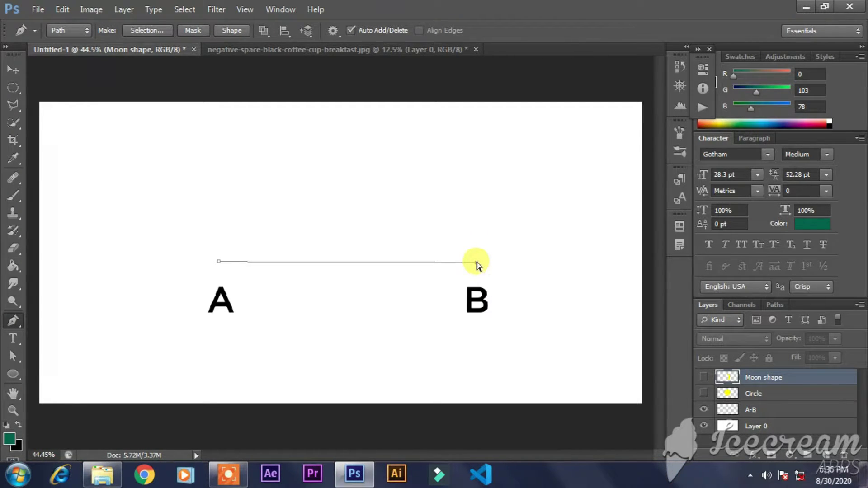
pyautogui.hotkey('ctrl', 'z')
pyautogui.click(477, 262)
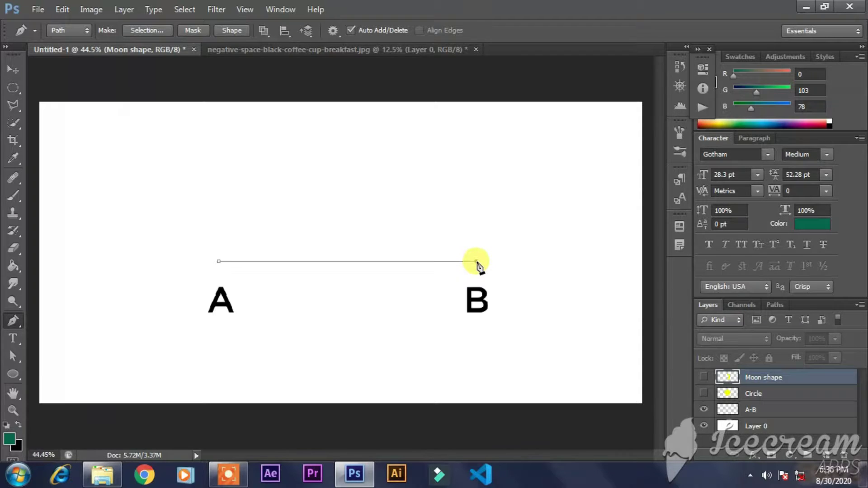
pyautogui.hotkey('ctrl', 'z')
# Draw an upward-arching Pen segment ending above B and raise its incoming direction handle to increase the curve
pyautogui.moveTo(477, 262); pyautogui.dragTo(595, 314)
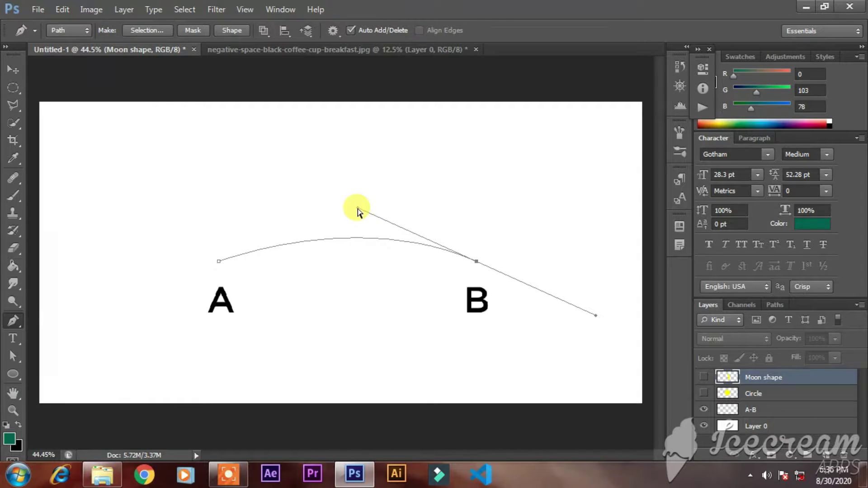
pyautogui.moveTo(358, 210); pyautogui.dragTo(375, 191)
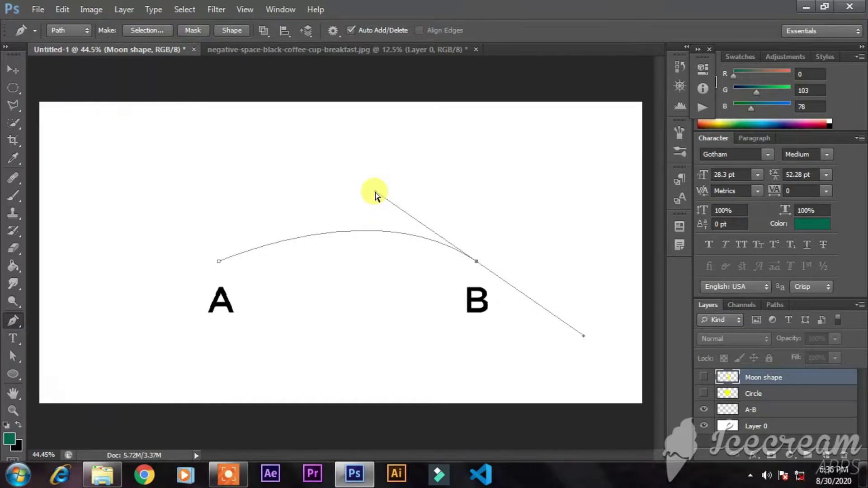
pyautogui.moveTo(375, 193); pyautogui.dragTo(357, 180)
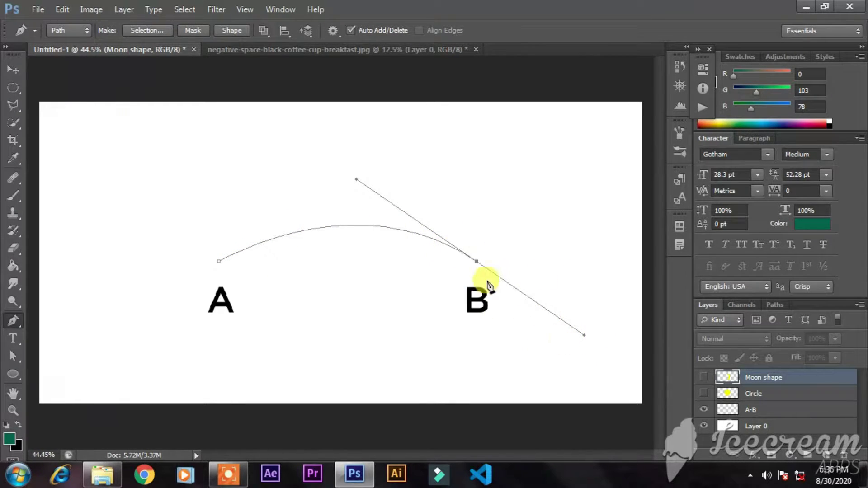
# Try continuing the curved path from B to a third anchor below it, and undo back to the anchor above A
pyautogui.click(542, 354)
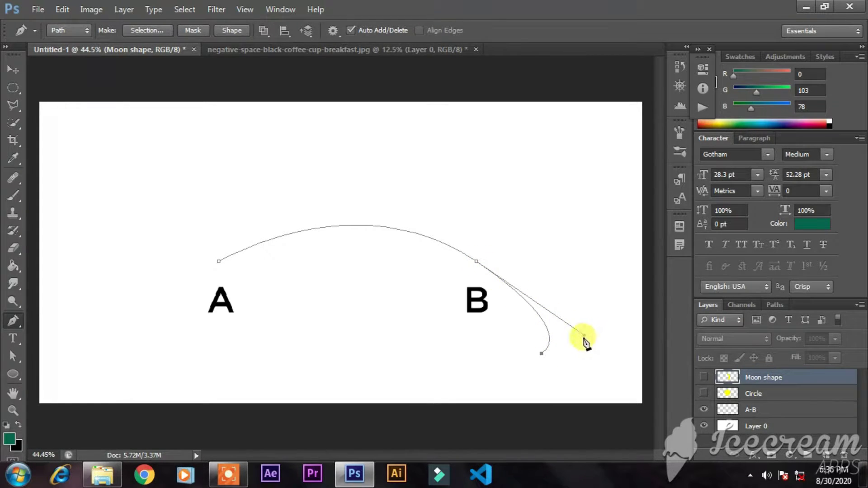
pyautogui.hotkey('ctrl', 'z')
pyautogui.click(315, 342)
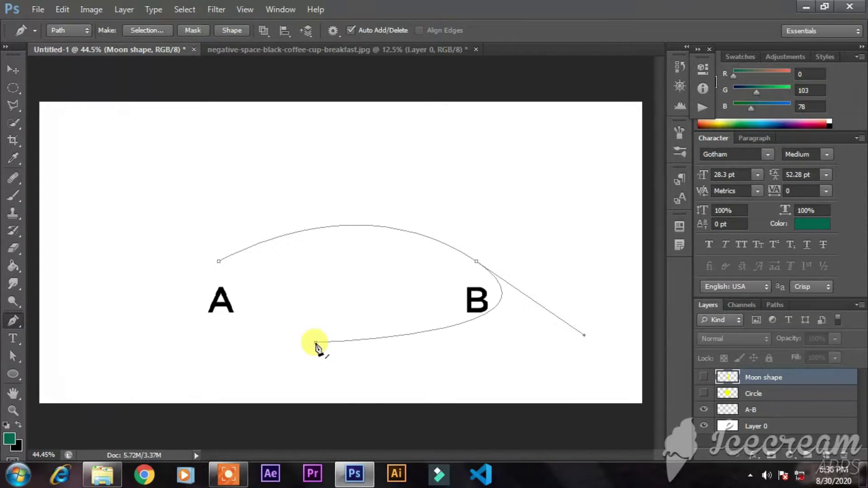
pyautogui.hotkey('ctrl', 'z')
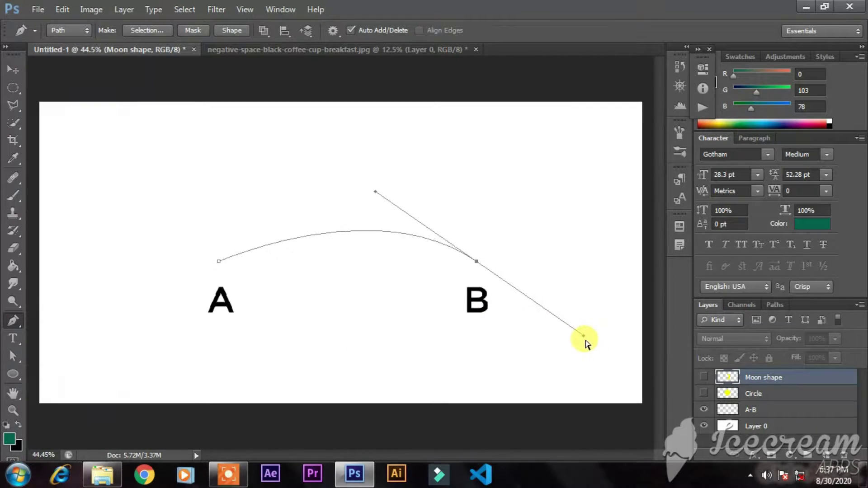
pyautogui.hotkey('ctrl', 'z')
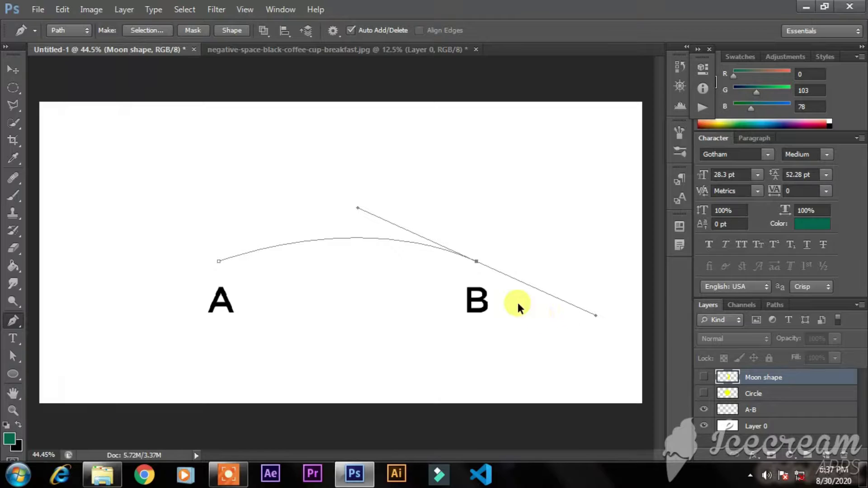
pyautogui.hotkey('ctrl', 'alt', 'z')
# Draw an arched path from A to B with long direction handles, try closing it at A, and undo the whole path
pyautogui.moveTo(473, 267); pyautogui.dragTo(608, 354)
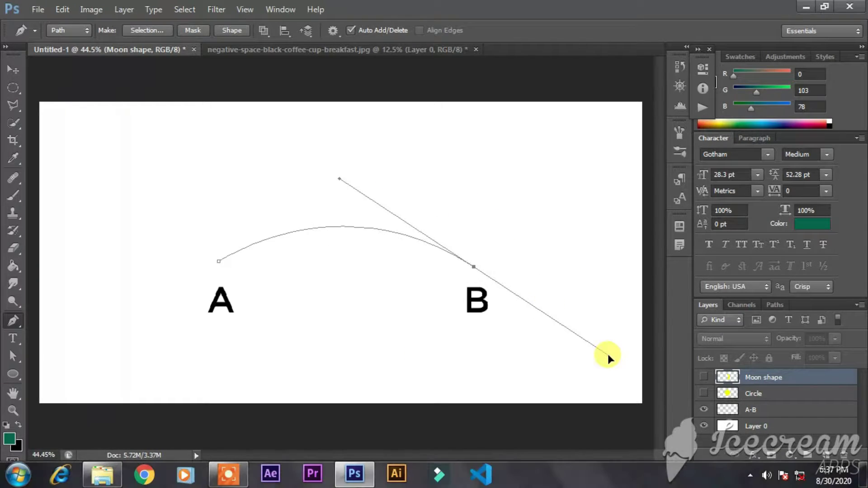
pyautogui.click(219, 262)
pyautogui.moveTo(219, 266); pyautogui.dragTo(226, 159)
pyautogui.hotkey('ctrl', 'z')
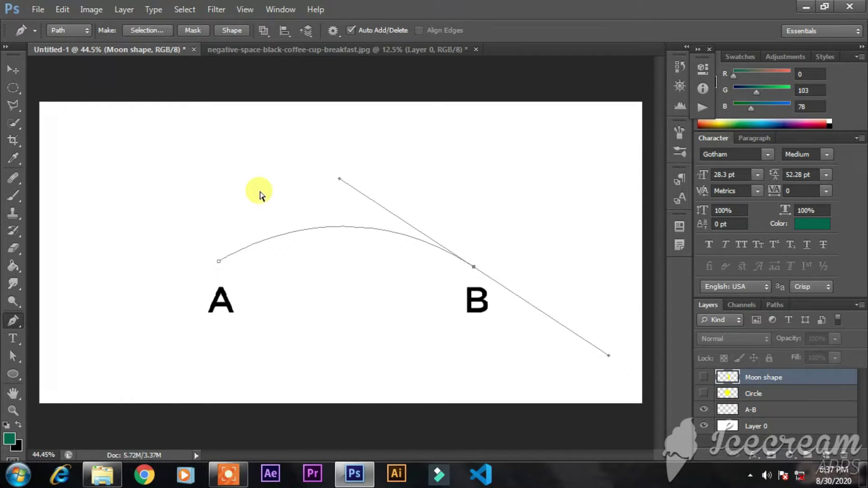
pyautogui.hotkey('ctrl', 'z')
pyautogui.hotkey('ctrl', 'z')
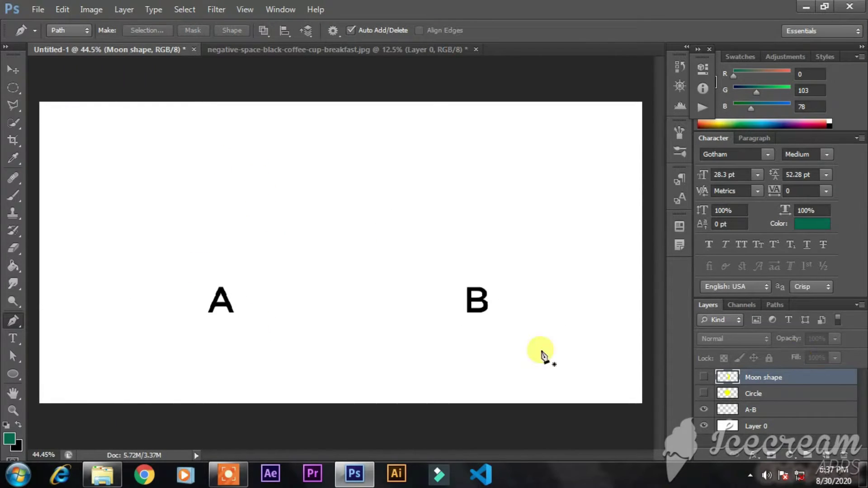
# Hide the A-B layer and show the Circle layer
pyautogui.click(705, 410)
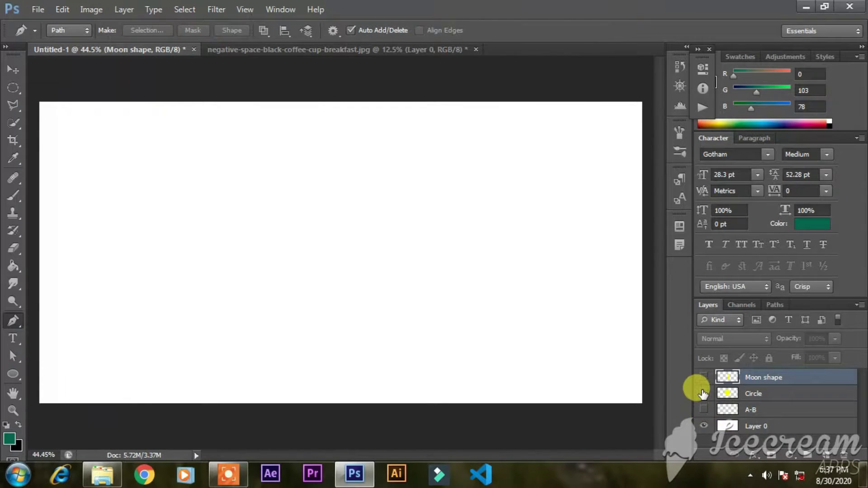
pyautogui.click(704, 393)
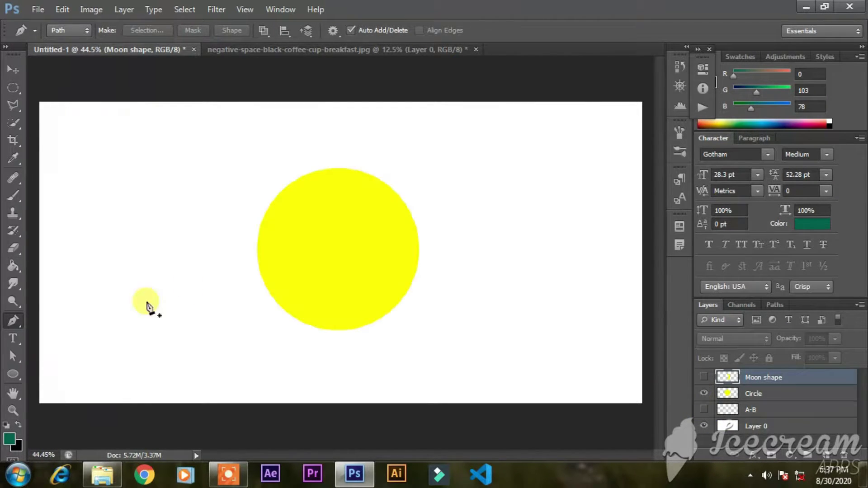
# Trace the yellow circle with a closed four-anchor Pen path, starting from a corner anchor on its left edge
pyautogui.click(257, 256)
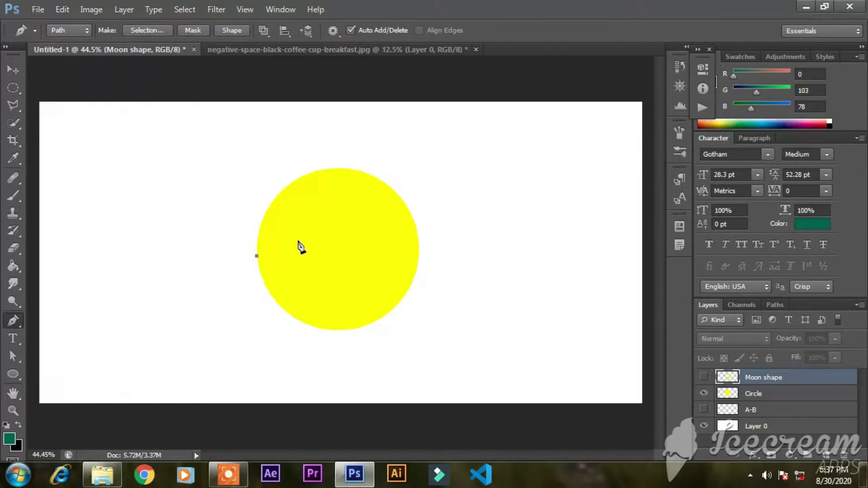
pyautogui.click(335, 169)
pyautogui.moveTo(335, 169); pyautogui.dragTo(420, 164)
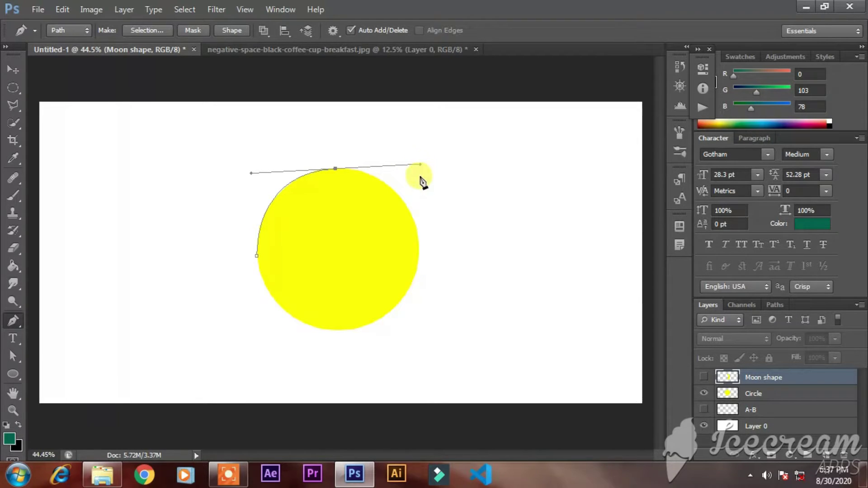
pyautogui.click(419, 244)
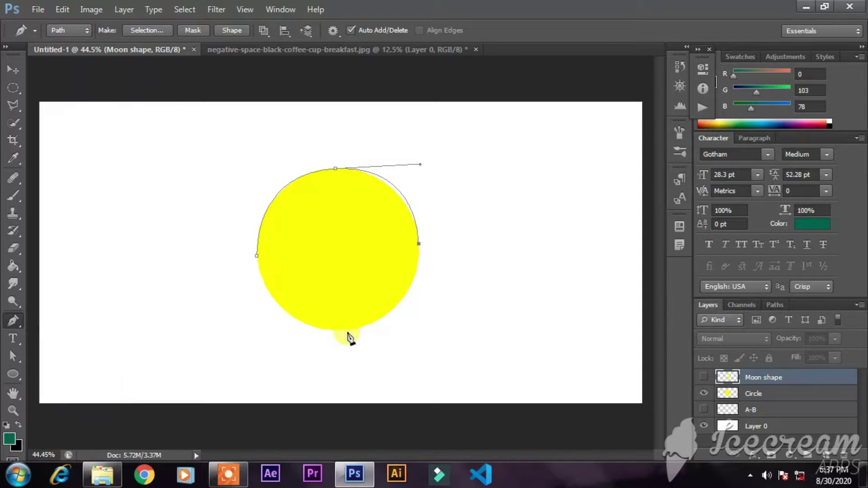
pyautogui.moveTo(348, 330); pyautogui.dragTo(274, 334)
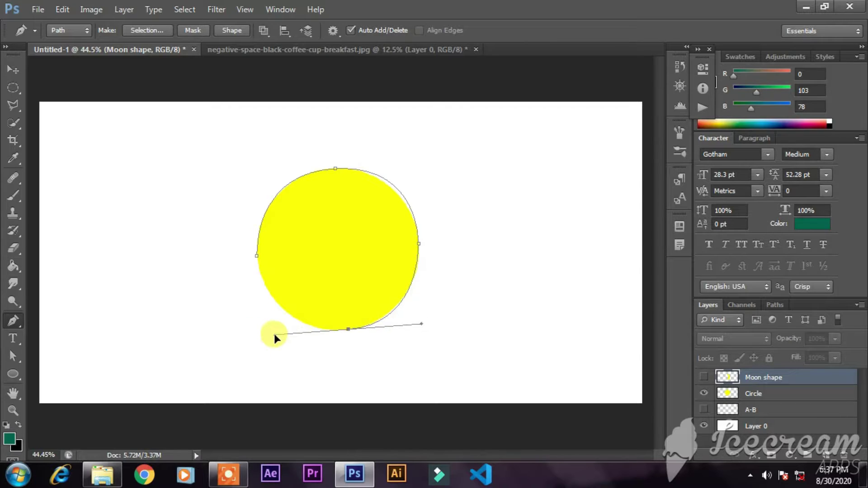
pyautogui.moveTo(256, 257); pyautogui.dragTo(254, 230)
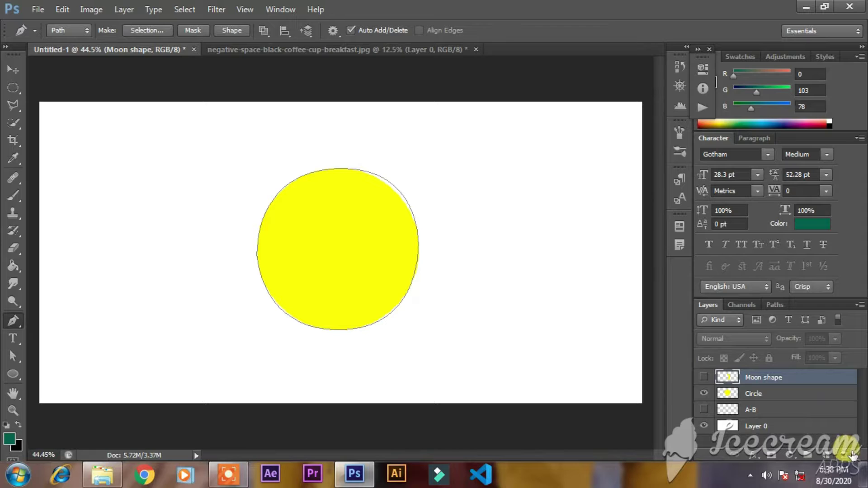
# Undo the rough path around the circle and add a new empty layer
pyautogui.hotkey('ctrl', 'alt', 'z')
pyautogui.hotkey('ctrl', 'alt', 'z')
pyautogui.hotkey('ctrl', 'alt', 'z')
pyautogui.click(824, 453)
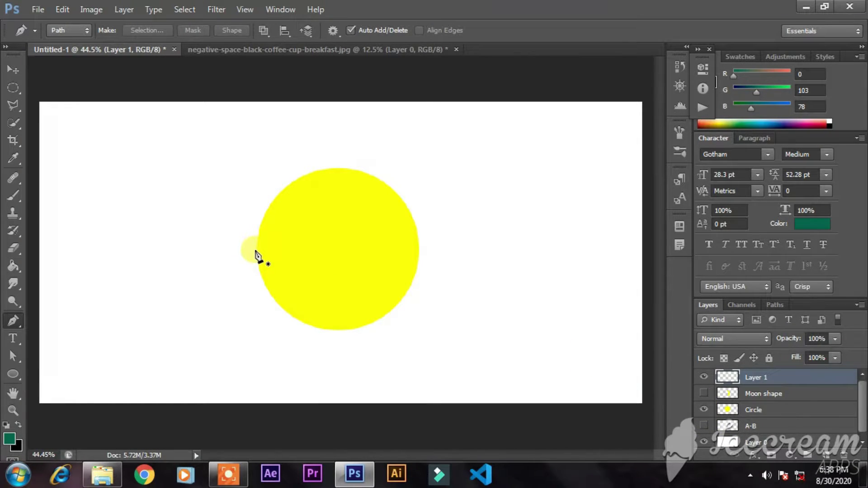
# Try starting the circle path with a vertical-handled left anchor and a top anchor, and delete the attempt
pyautogui.moveTo(257, 252); pyautogui.dragTo(256, 156)
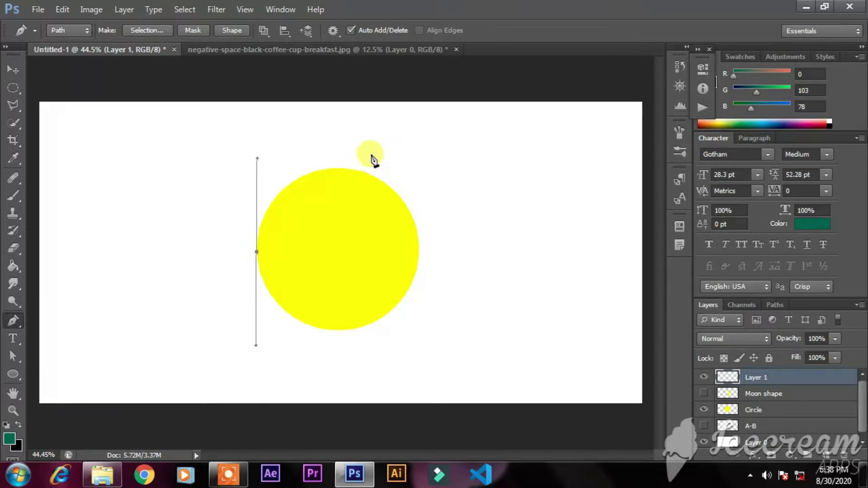
pyautogui.click(335, 168)
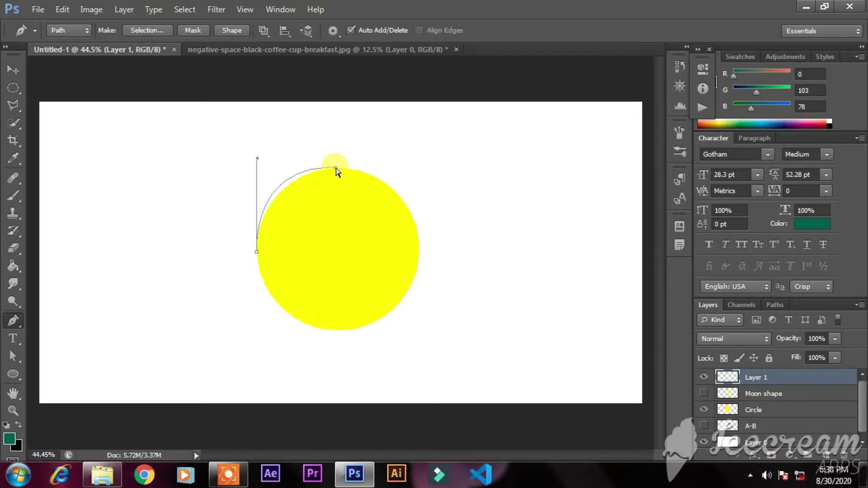
pyautogui.hotkey('ctrl', 'z')
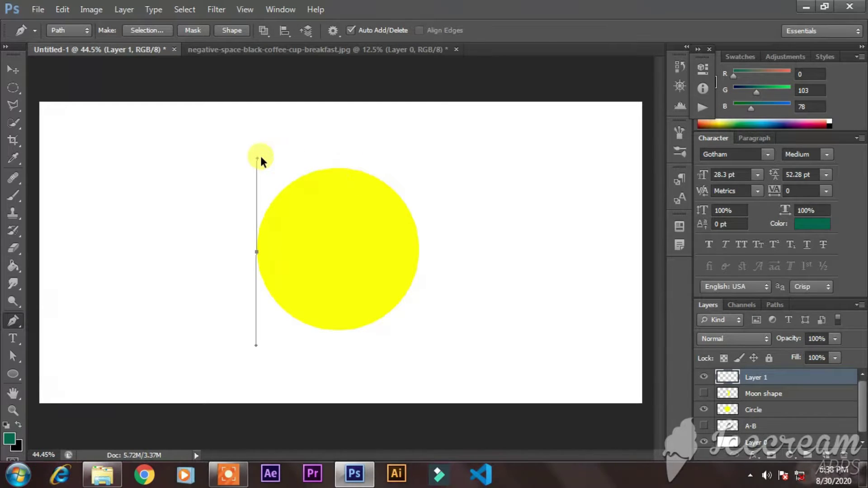
pyautogui.moveTo(258, 159)
pyautogui.mouseDown()
pyautogui.moveTo(268, 164)
pyautogui.moveTo(251, 165)
pyautogui.moveTo(256, 170)
pyautogui.mouseUp()
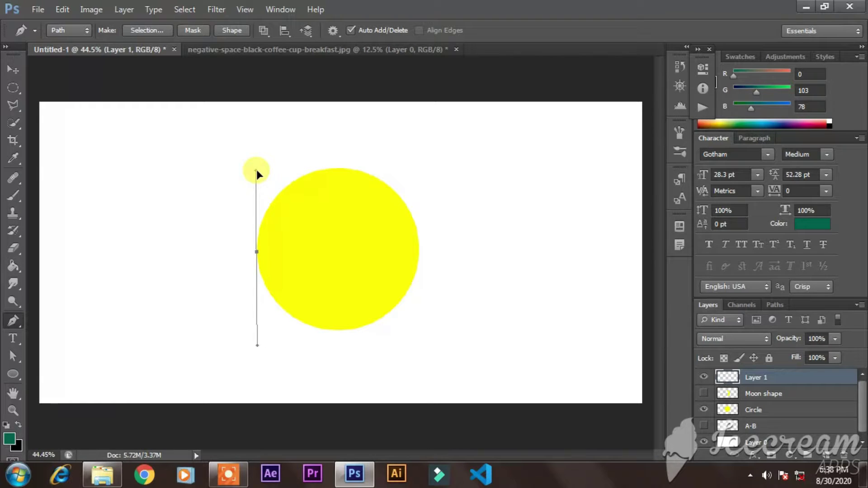
pyautogui.moveTo(337, 164); pyautogui.dragTo(338, 171)
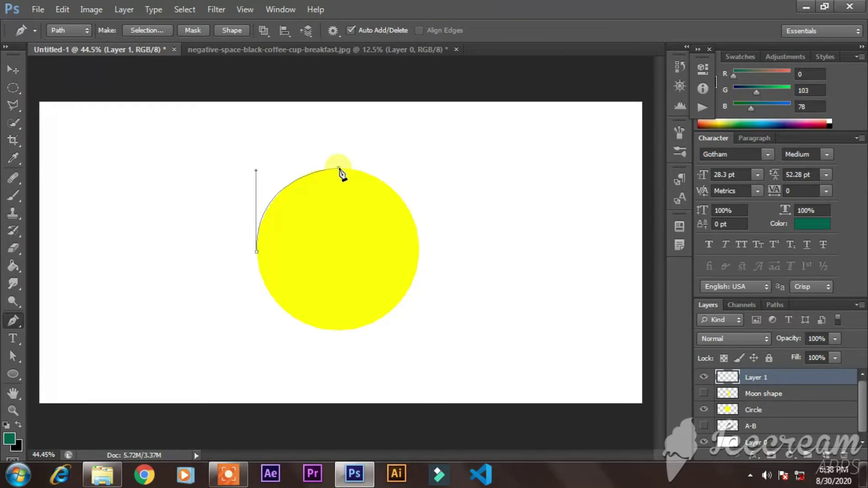
pyautogui.hotkey('ctrl', 'z')
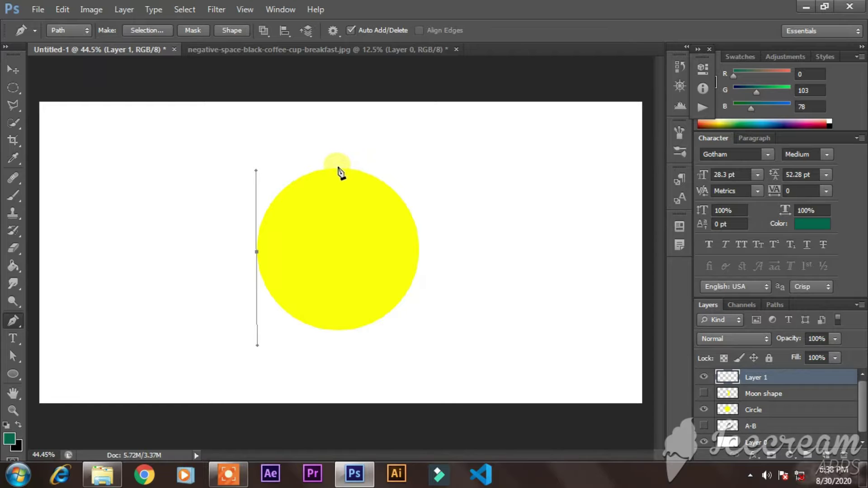
pyautogui.moveTo(339, 168); pyautogui.dragTo(416, 170)
pyautogui.hotkey('ctrl', 'z')
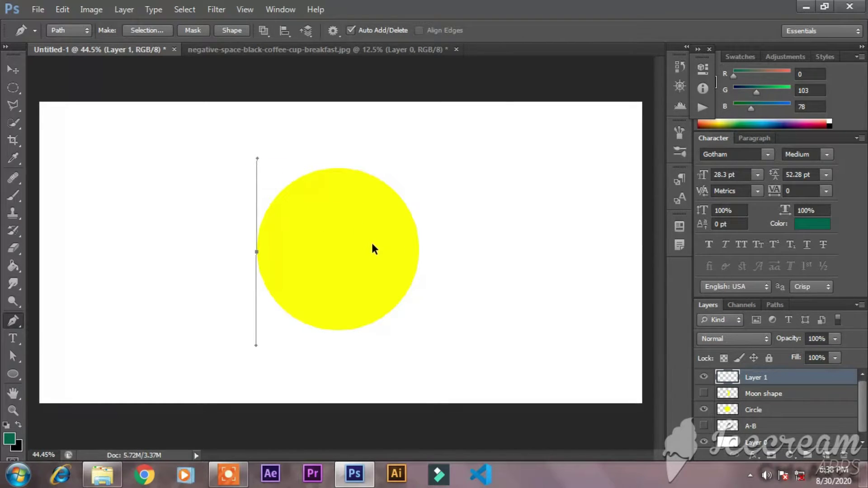
pyautogui.press('Delete')
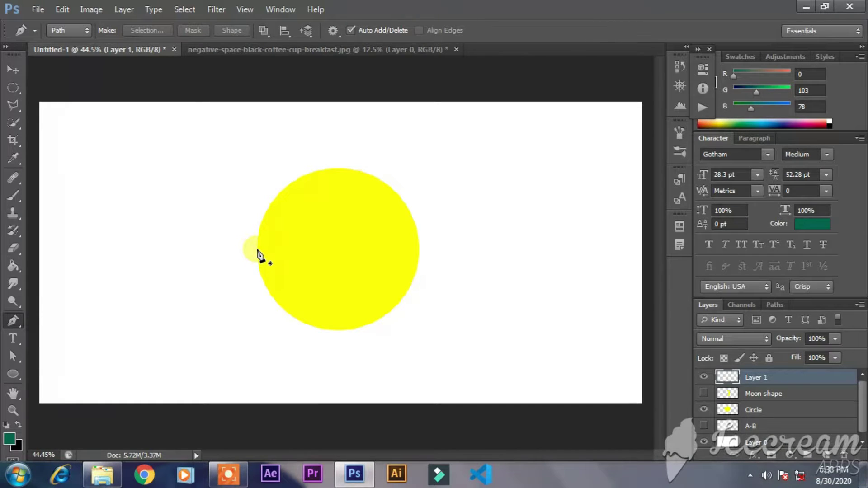
# Trace the yellow circle with smooth Pen anchors at its left, top, right and bottom edges, closing at the starting anchor
pyautogui.moveTo(252, 202); pyautogui.dragTo(256, 167)
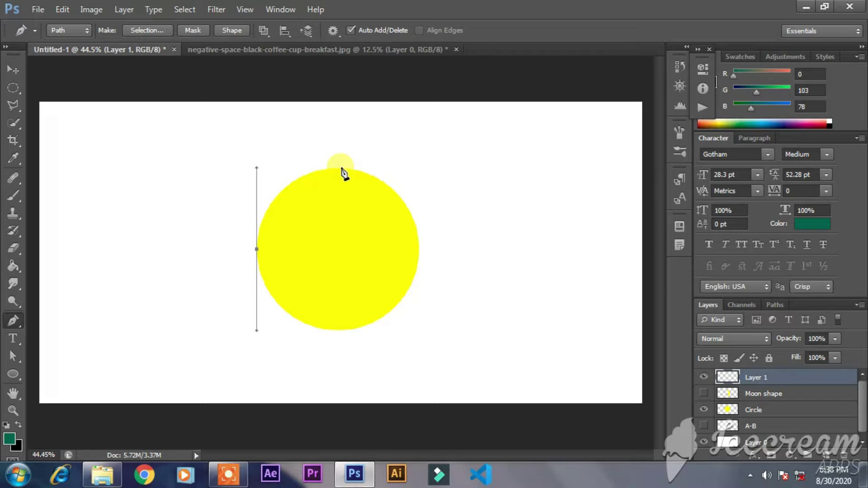
pyautogui.moveTo(342, 168); pyautogui.dragTo(376, 171)
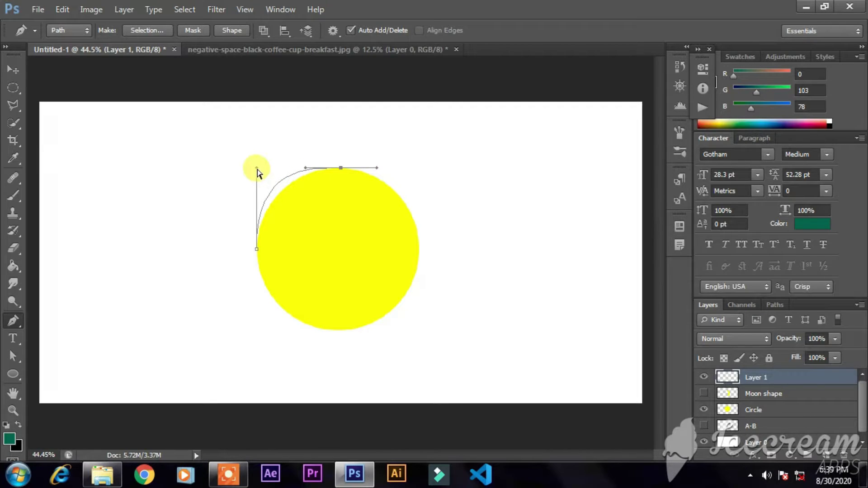
pyautogui.moveTo(256, 170); pyautogui.dragTo(259, 191)
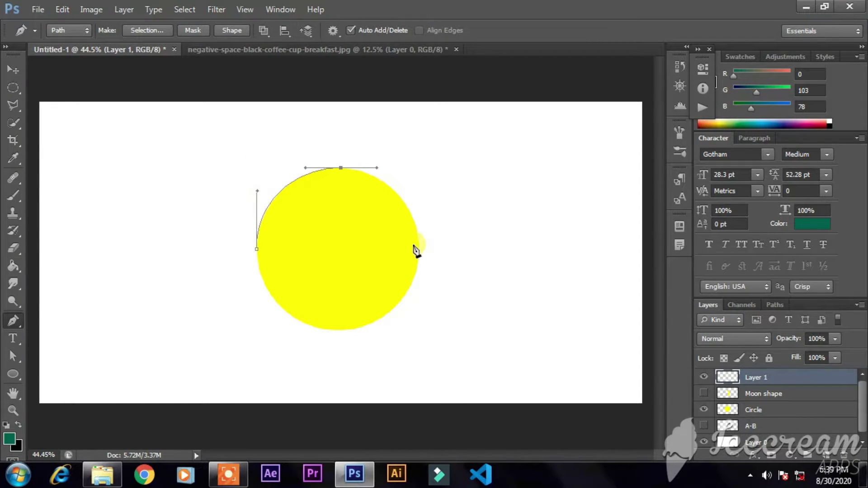
pyautogui.moveTo(420, 244); pyautogui.dragTo(421, 286)
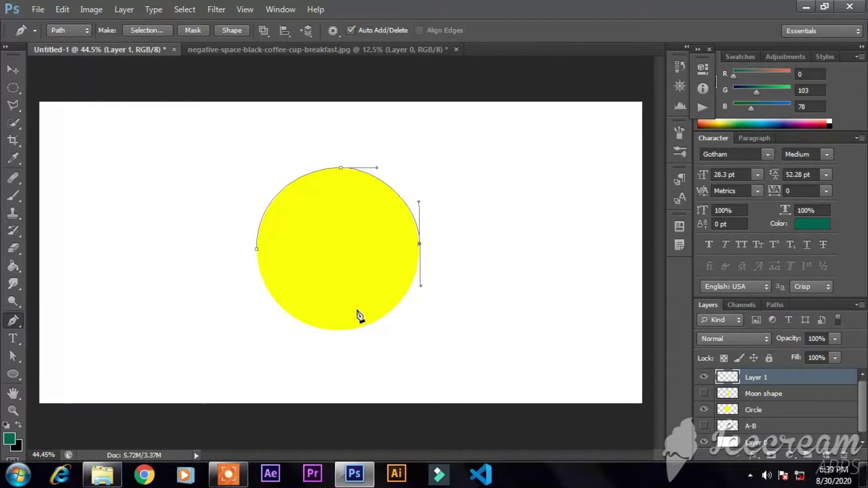
pyautogui.moveTo(338, 330); pyautogui.dragTo(282, 333)
pyautogui.click(256, 249)
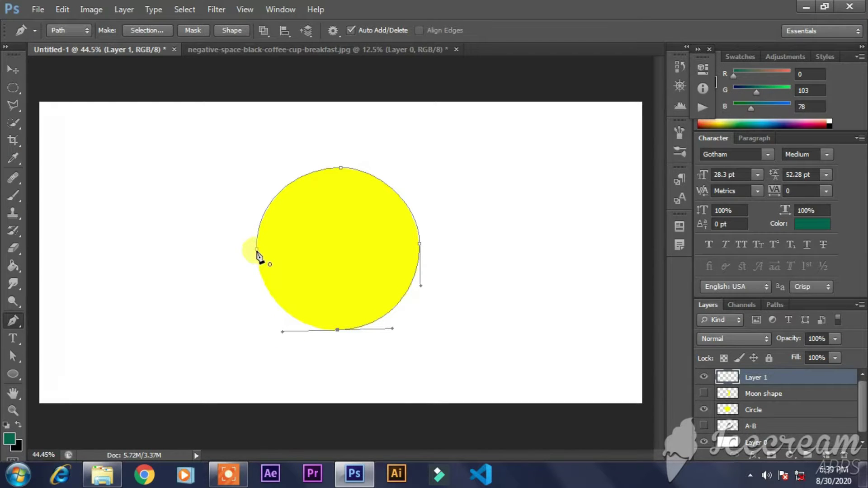
# Close the circle path with a vertical handle at its left anchor and finish the path
pyautogui.moveTo(257, 251); pyautogui.dragTo(258, 218)
pyautogui.press('Return')
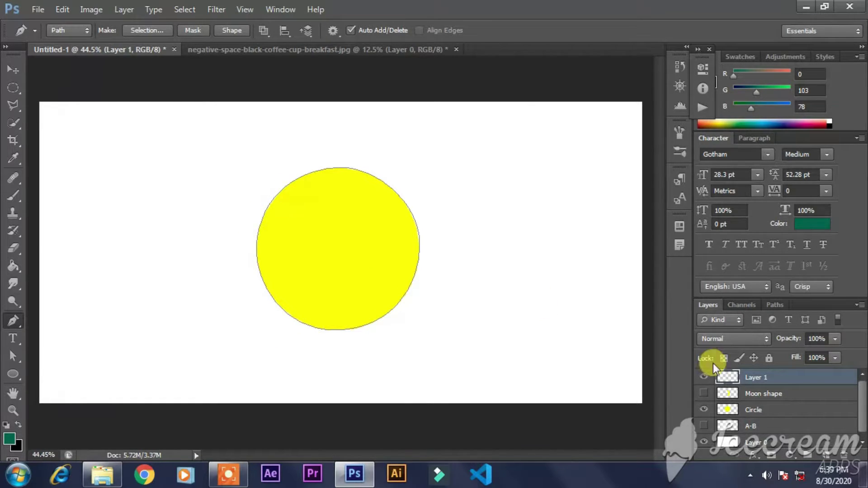
# Hide the Circle layer and show the Moon shape layer
pyautogui.click(704, 409)
pyautogui.click(704, 410)
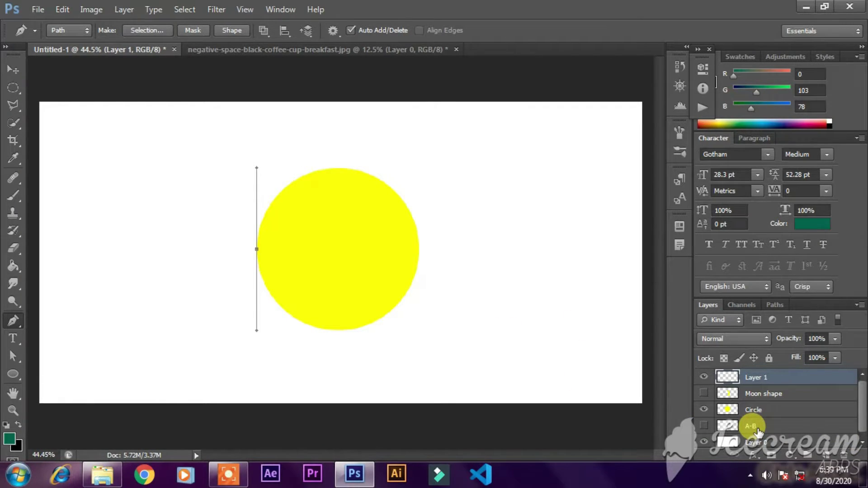
pyautogui.click(705, 410)
pyautogui.click(705, 394)
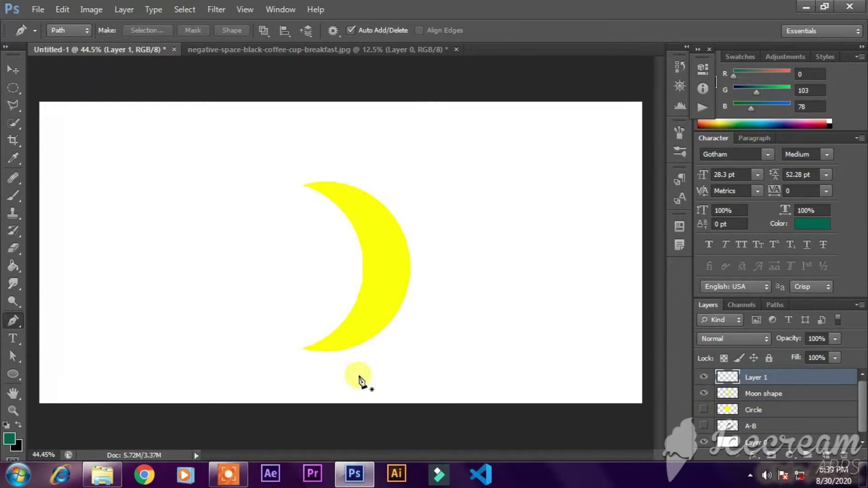
# Trace the crescent's outer edge with Pen anchors at its upper tip, outermost point and lower tip, shaping the handles to the curve
pyautogui.click(304, 185)
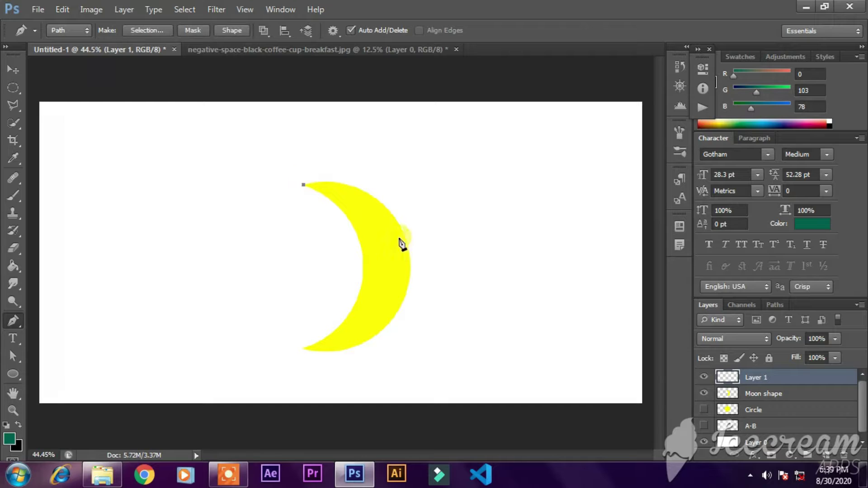
pyautogui.moveTo(304, 185); pyautogui.dragTo(372, 168)
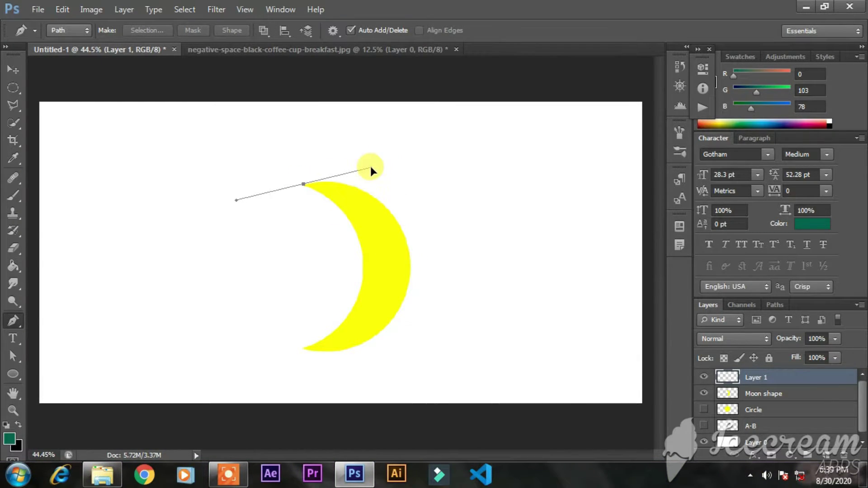
pyautogui.moveTo(411, 261); pyautogui.dragTo(411, 298)
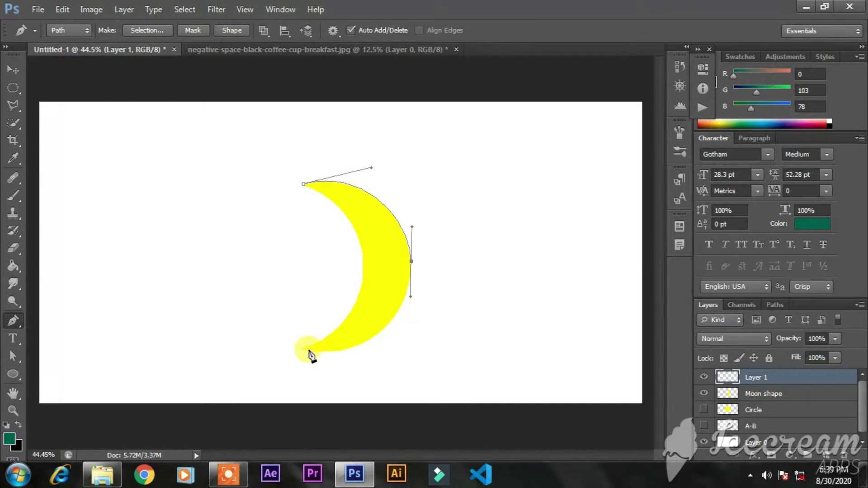
pyautogui.moveTo(303, 348); pyautogui.dragTo(218, 347)
pyautogui.moveTo(391, 351); pyautogui.dragTo(388, 362)
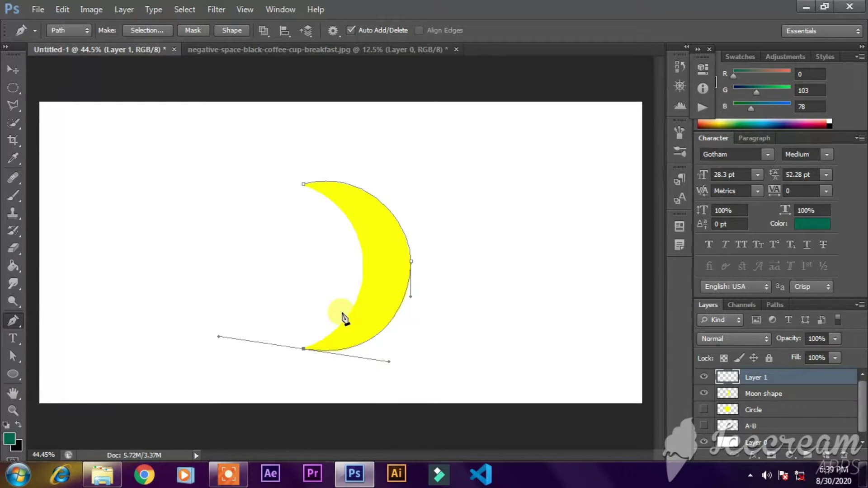
# Try placing a corner anchor and a long-handled smooth anchor midway on the crescent's inner edge, undoing each attempt
pyautogui.click(364, 262)
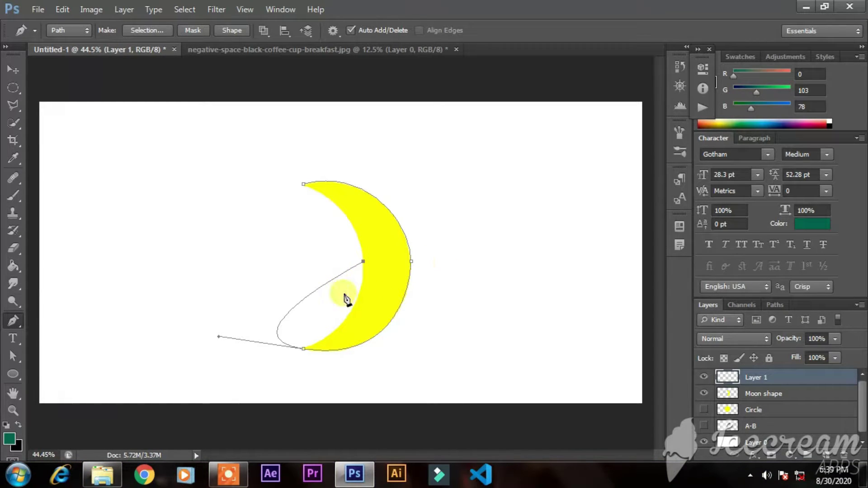
pyautogui.hotkey('ctrl', 'z')
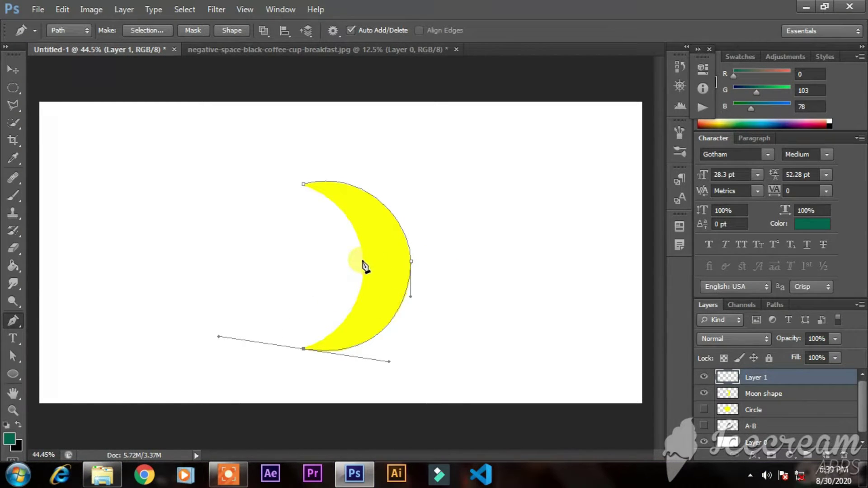
pyautogui.moveTo(363, 262); pyautogui.dragTo(351, 158)
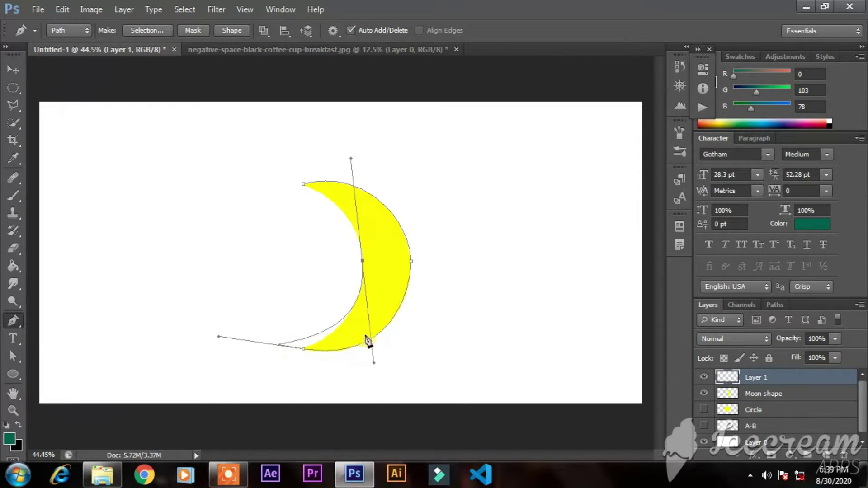
pyautogui.hotkey('ctrl', 'z')
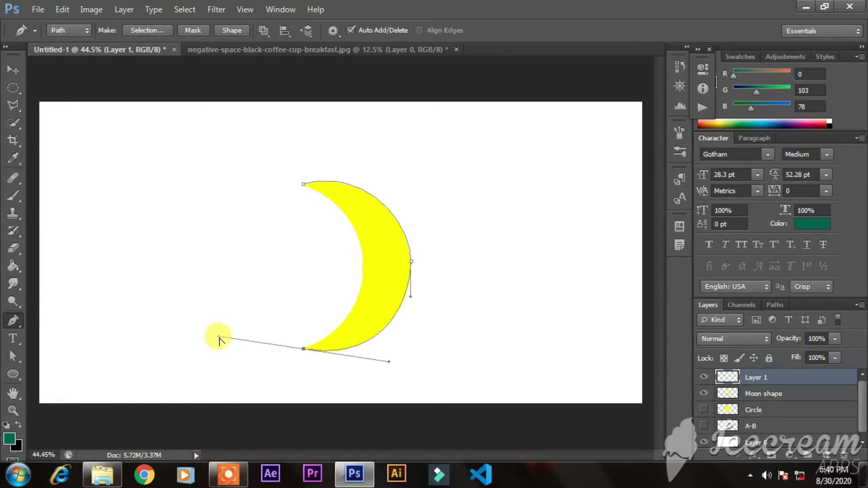
# Redirect the lower tip's outgoing handle inward and add a smooth anchor midway on the inner edge, adjusting the handle to fit the curve
pyautogui.moveTo(218, 340); pyautogui.dragTo(361, 336)
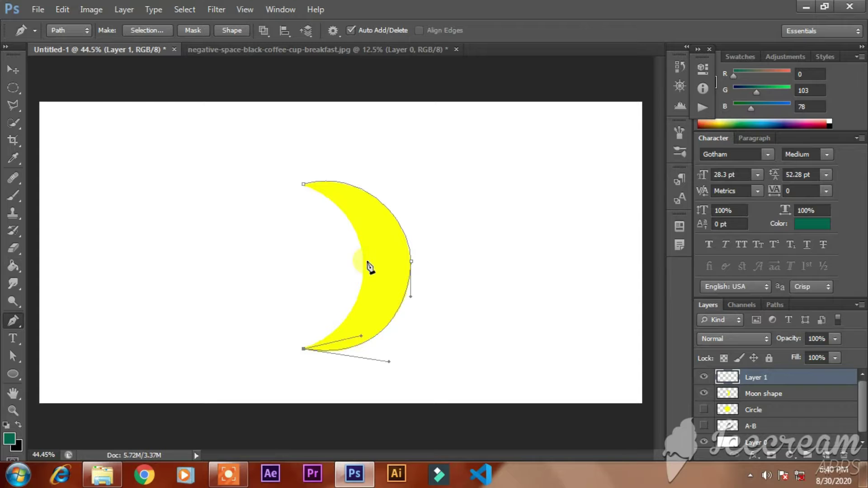
pyautogui.click(363, 265)
pyautogui.moveTo(364, 264); pyautogui.dragTo(364, 285)
pyautogui.click(358, 345)
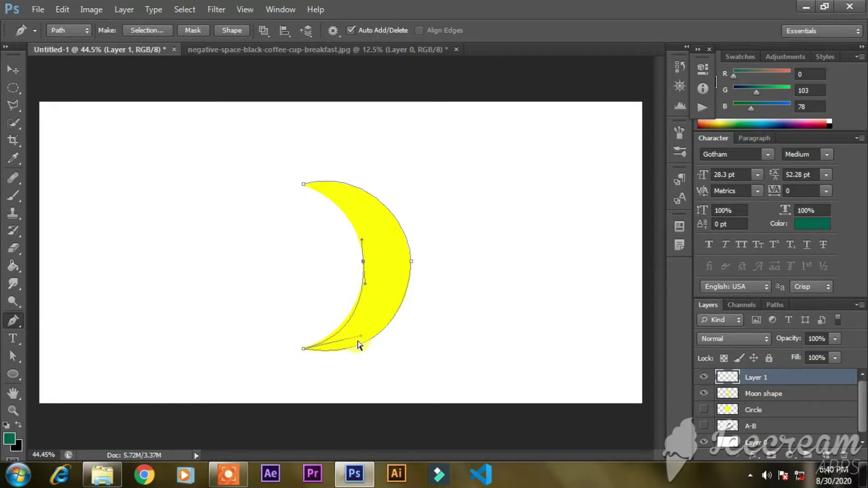
pyautogui.moveTo(361, 339); pyautogui.dragTo(359, 330)
# Try closing the crescent path directly at its upper tip and undo the closure
pyautogui.click(304, 185)
pyautogui.moveTo(306, 186)
pyautogui.mouseDown()
pyautogui.moveTo(279, 179)
pyautogui.moveTo(297, 177)
pyautogui.moveTo(306, 187)
pyautogui.moveTo(294, 188)
pyautogui.moveTo(300, 180)
pyautogui.moveTo(316, 188)
pyautogui.moveTo(313, 180)
pyautogui.moveTo(304, 188)
pyautogui.mouseUp()
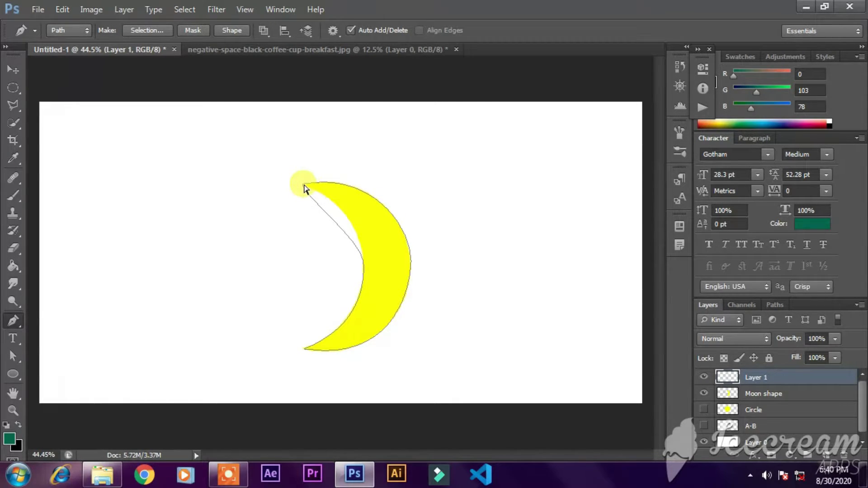
pyautogui.click(305, 187)
pyautogui.click(304, 187)
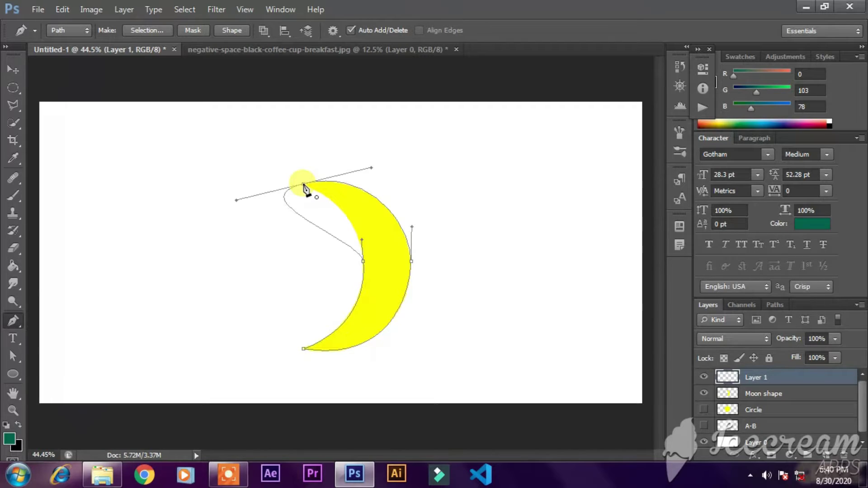
pyautogui.moveTo(304, 185); pyautogui.dragTo(304, 186)
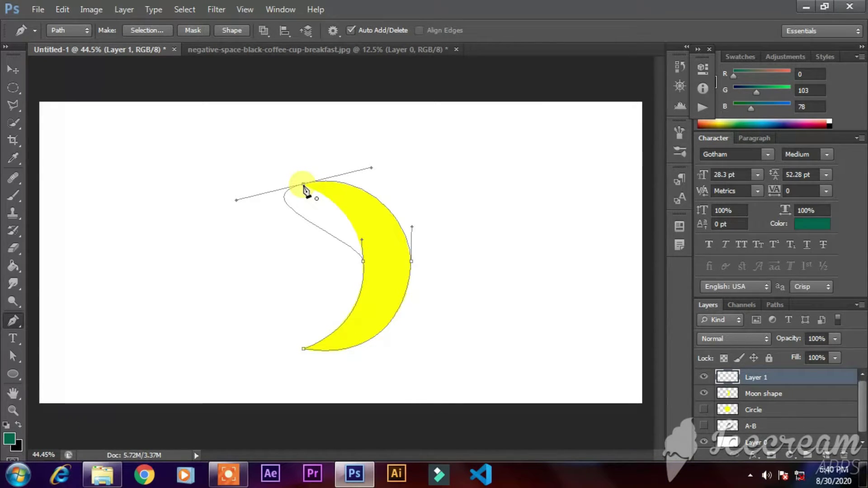
pyautogui.click(304, 187)
pyautogui.click(305, 186)
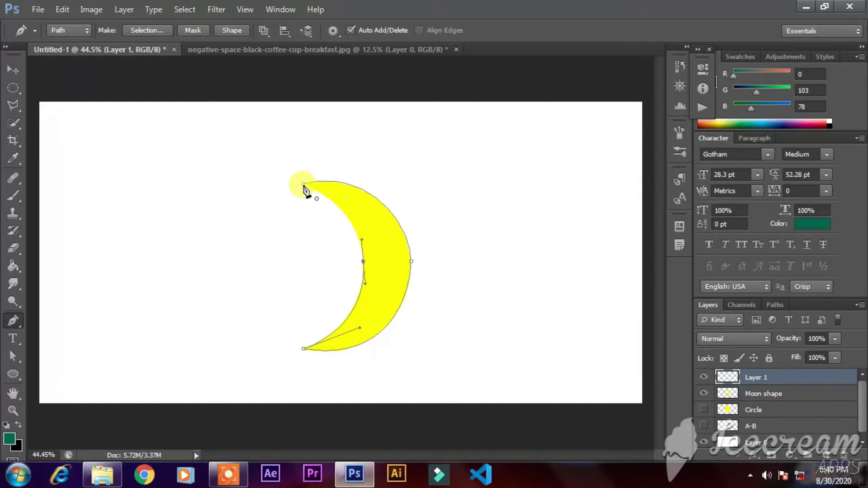
# Close the crescent path at its upper tip, angling the incoming handle independently so the segment follows the inner edge
pyautogui.moveTo(305, 187); pyautogui.dragTo(255, 204)
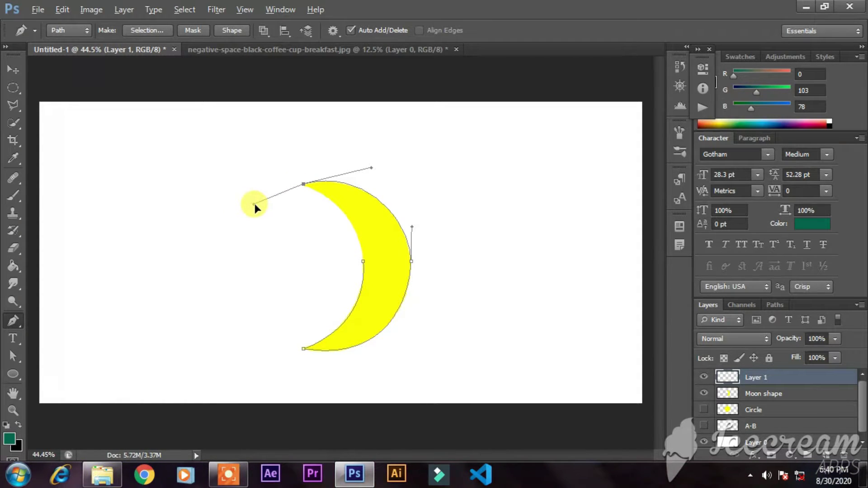
pyautogui.click(304, 184)
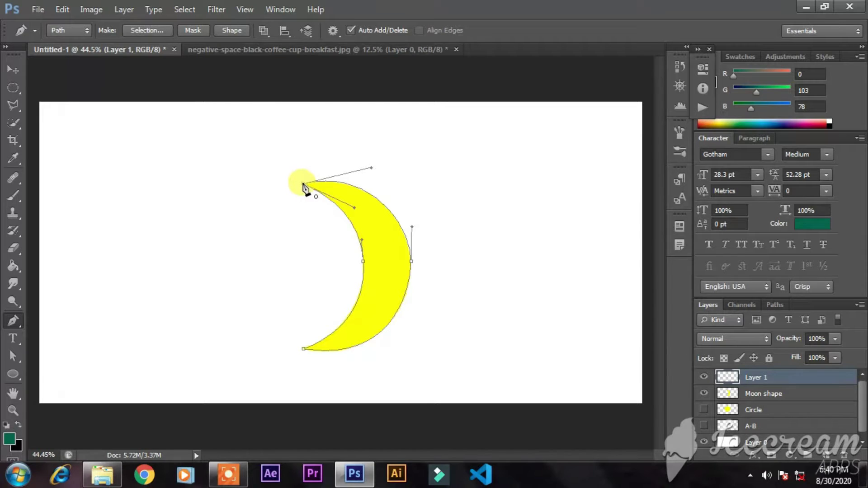
pyautogui.click(304, 185)
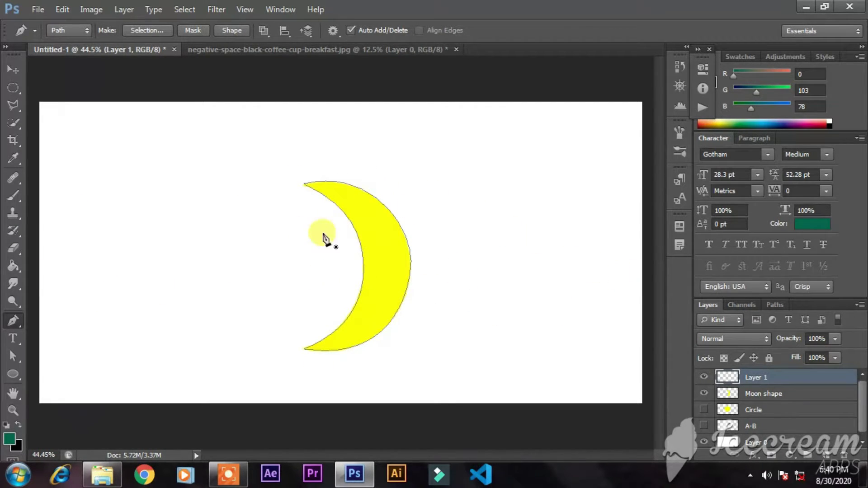
# Toggle the Moon shape layer's visibility to inspect the crescent path on its own
pyautogui.click(704, 394)
pyautogui.click(699, 391)
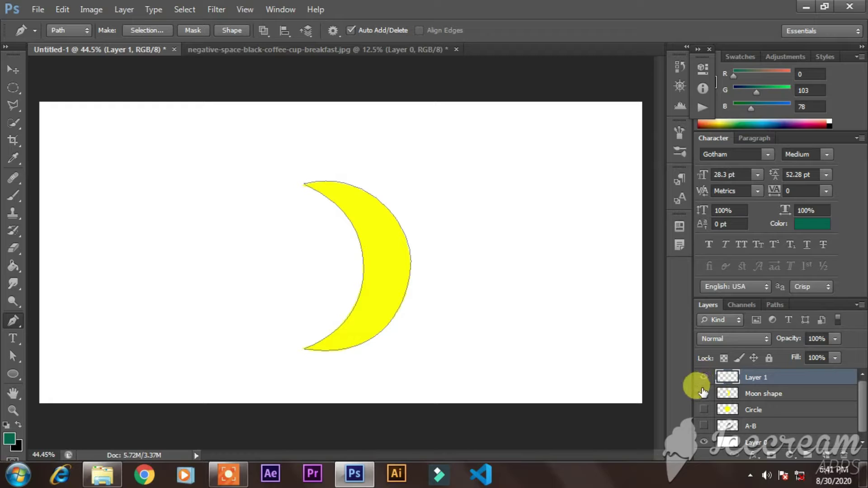
pyautogui.click(704, 393)
pyautogui.click(704, 392)
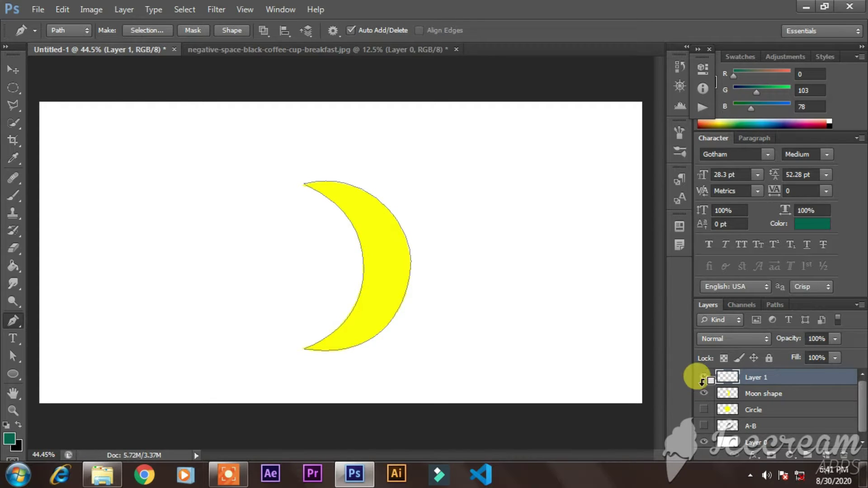
pyautogui.click(703, 409)
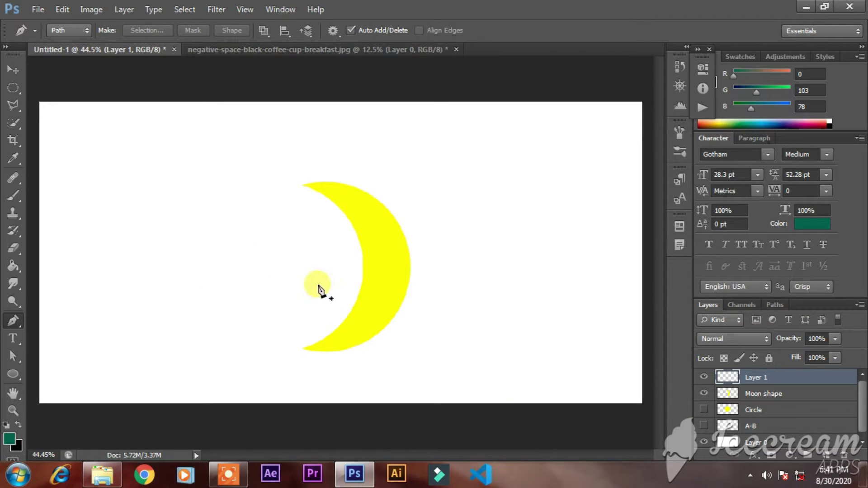
# Draw an open, roughly oval five-anchor path across the crescent, mixing smooth and corner anchors
pyautogui.click(240, 283)
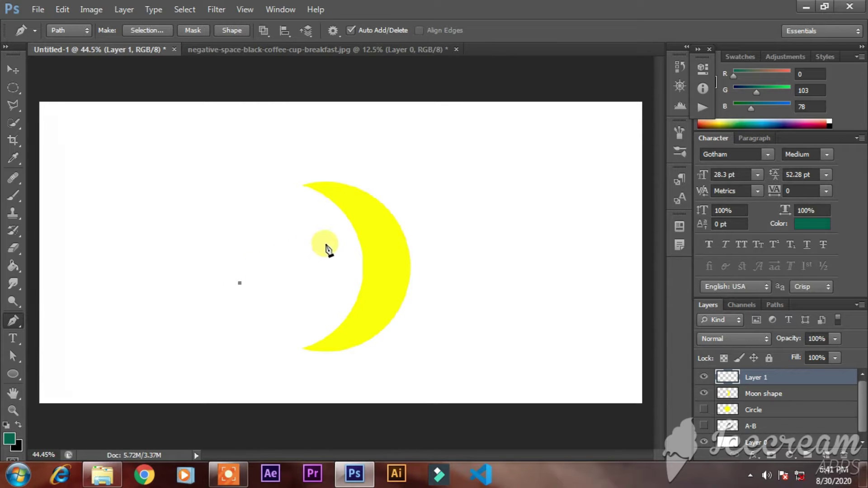
pyautogui.moveTo(313, 245); pyautogui.dragTo(382, 242)
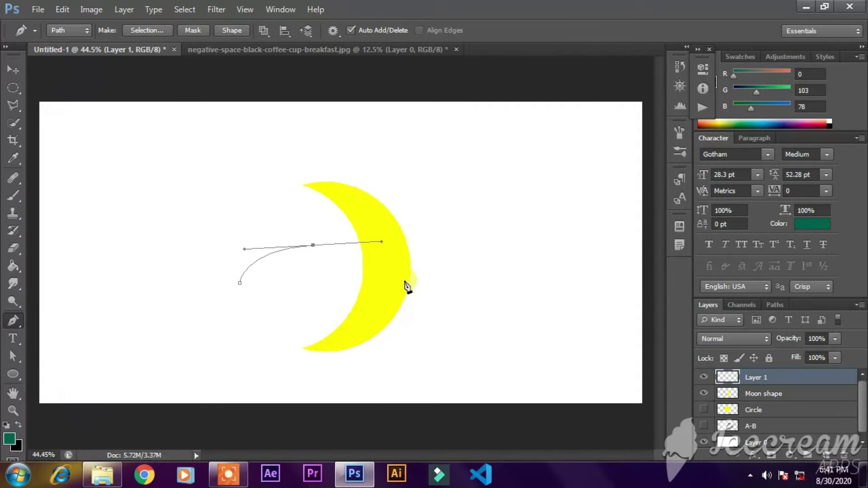
pyautogui.click(404, 281)
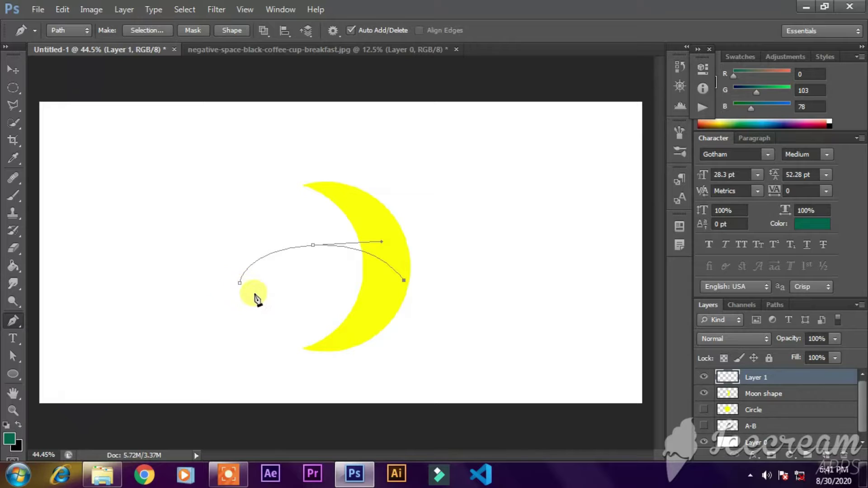
pyautogui.moveTo(357, 329); pyautogui.dragTo(280, 336)
pyautogui.click(270, 318)
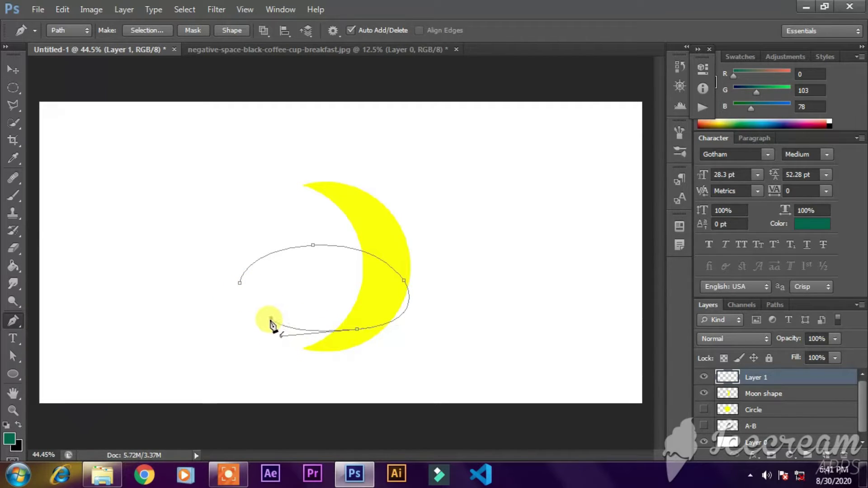
# Undo the closure of the oval path and add another corner anchor just short of its starting point
pyautogui.moveTo(240, 283); pyautogui.dragTo(219, 282)
pyautogui.hotkey('ctrl', 'z')
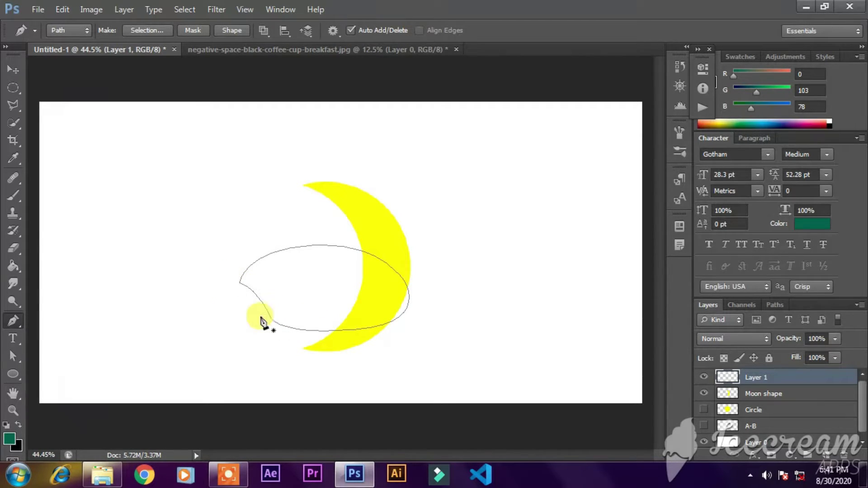
pyautogui.click(252, 301)
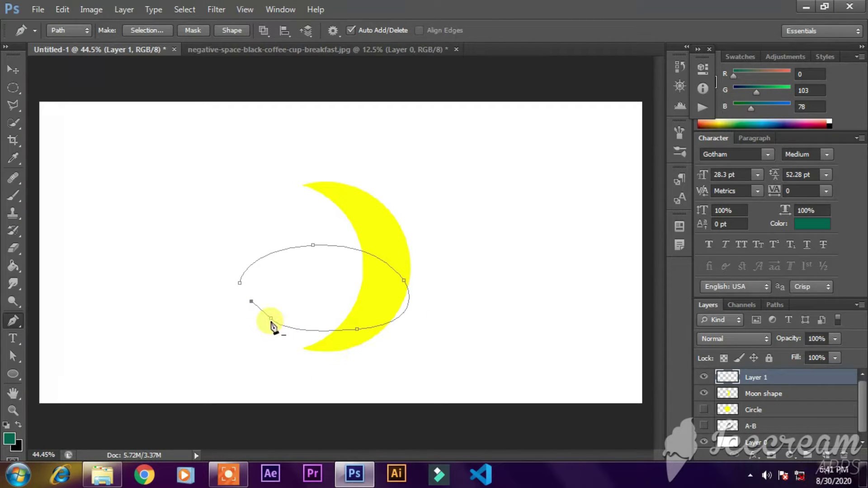
# Try adding an extra anchor on the oval path's lower segment and remove it again
pyautogui.press('alt')
pyautogui.click(397, 368)
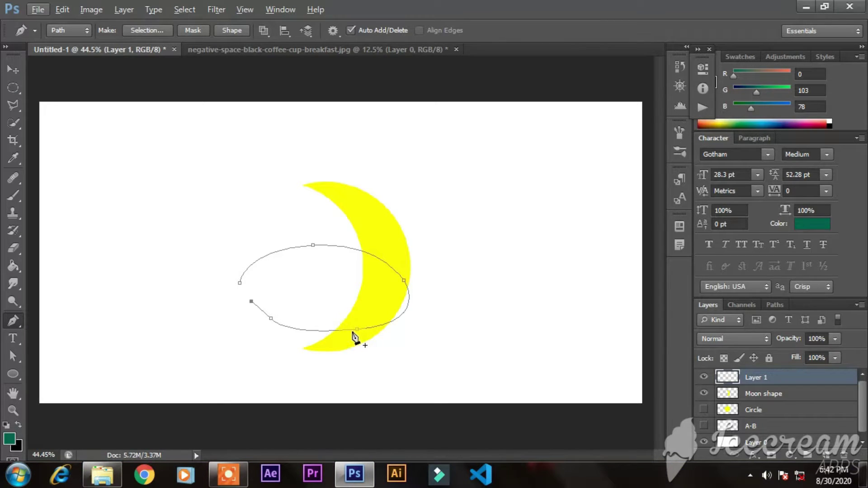
pyautogui.click(318, 331)
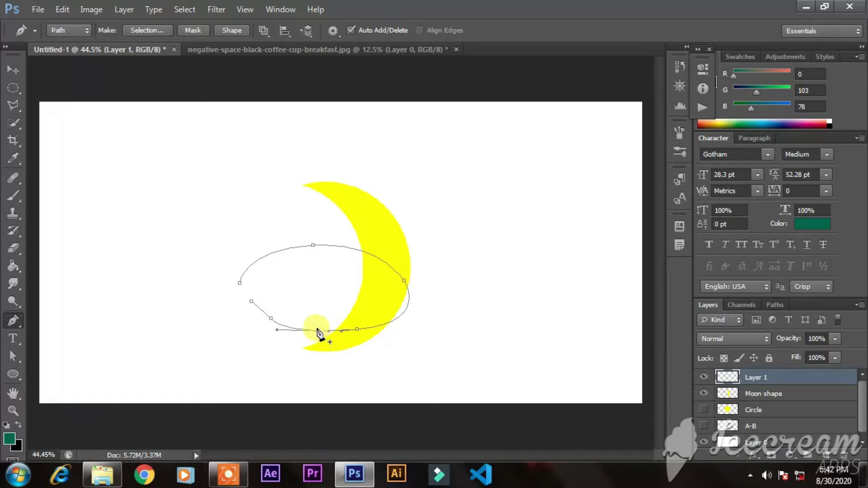
pyautogui.click(318, 332)
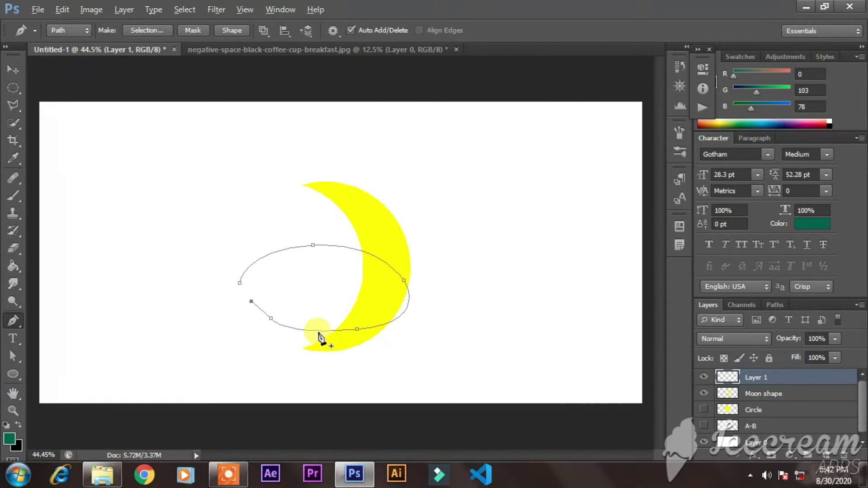
# Add an anchor on the oval path's lower segment and move it slightly upward to bend the curve
pyautogui.click(252, 302)
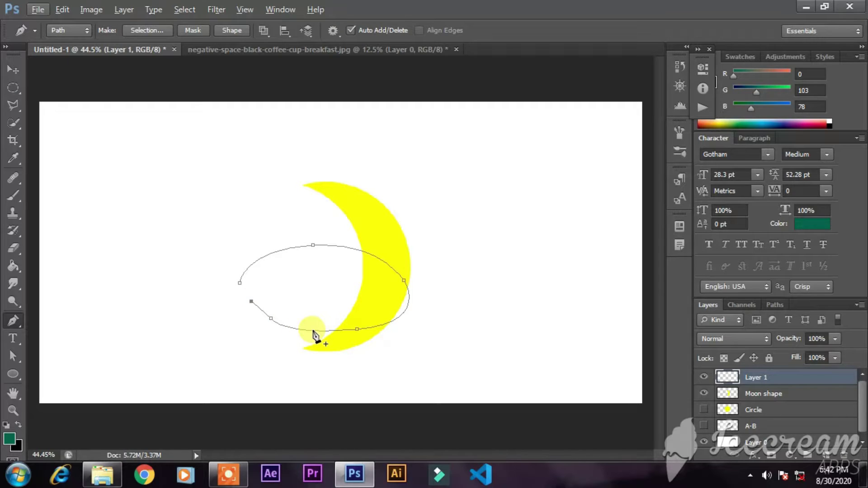
pyautogui.press('alt')
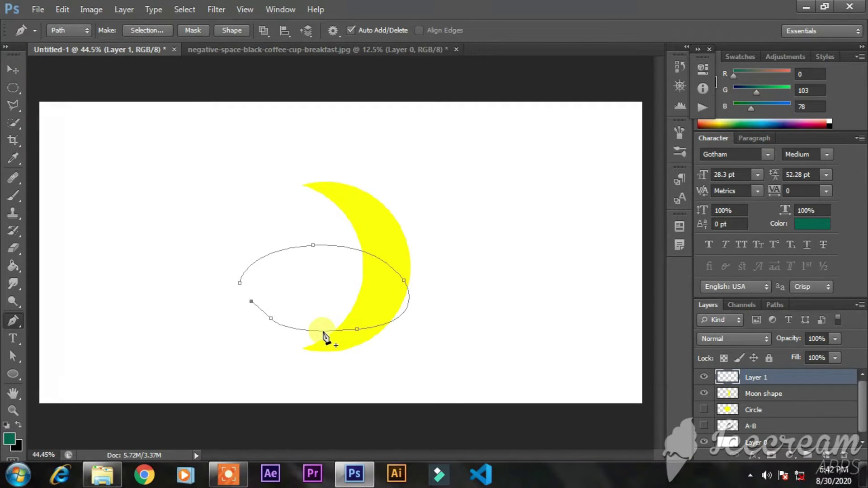
pyautogui.moveTo(323, 331)
pyautogui.mouseDown()
pyautogui.moveTo(323, 307)
pyautogui.moveTo(304, 333)
pyautogui.moveTo(324, 322)
pyautogui.moveTo(316, 273)
pyautogui.moveTo(369, 273)
pyautogui.moveTo(311, 275)
pyautogui.moveTo(325, 276)
pyautogui.moveTo(315, 336)
pyautogui.moveTo(326, 323)
pyautogui.mouseUp()
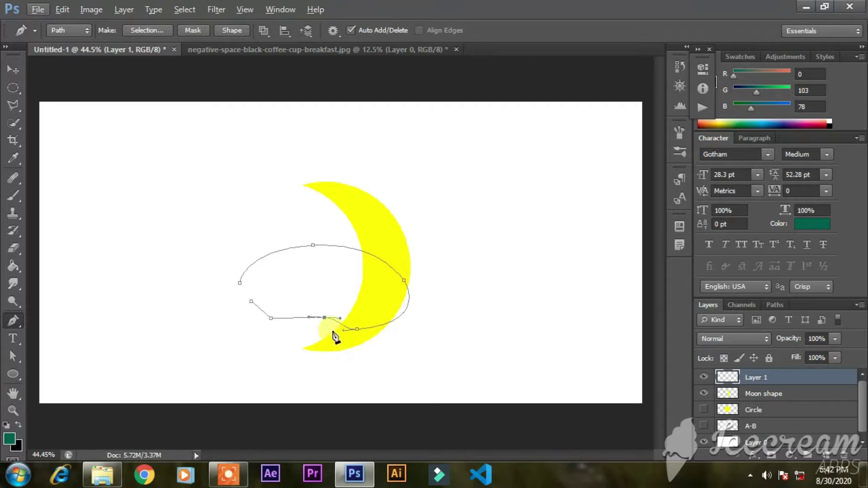
# Delete the two anchors on the oval path's lower segment, between its open end and the crescent's lower edge
pyautogui.click(252, 302)
pyautogui.click(252, 304)
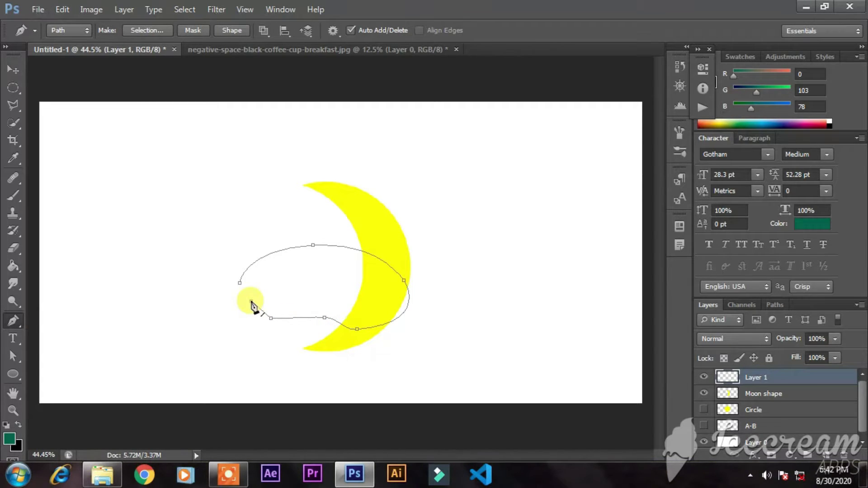
pyautogui.click(271, 319)
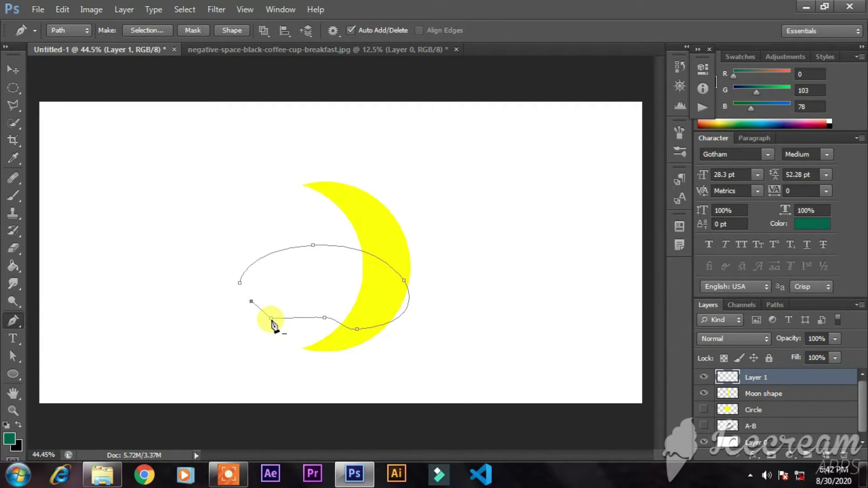
pyautogui.click(325, 319)
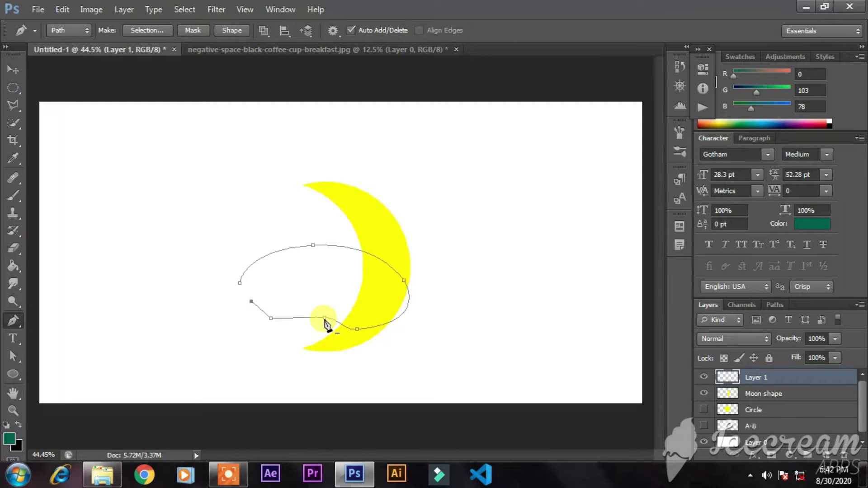
pyautogui.press('alt')
pyautogui.click(325, 319)
pyautogui.click(272, 319)
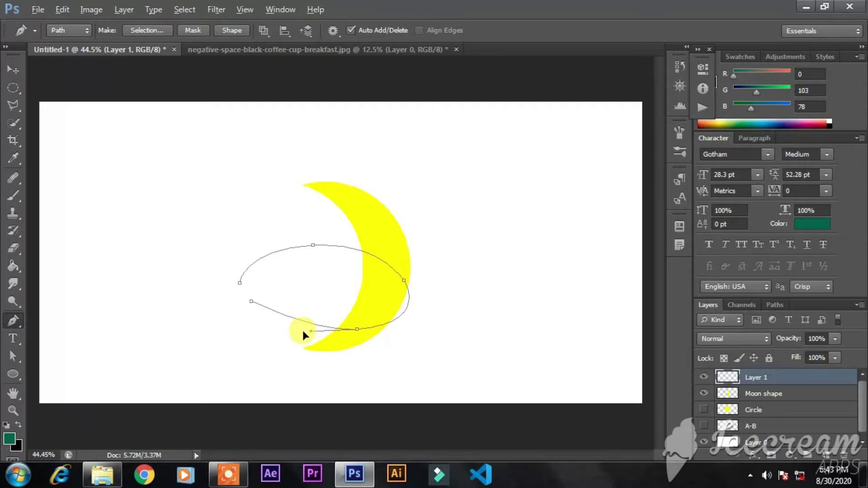
# Close the oval path at its starting anchor and dismiss it from the canvas
pyautogui.click(240, 282)
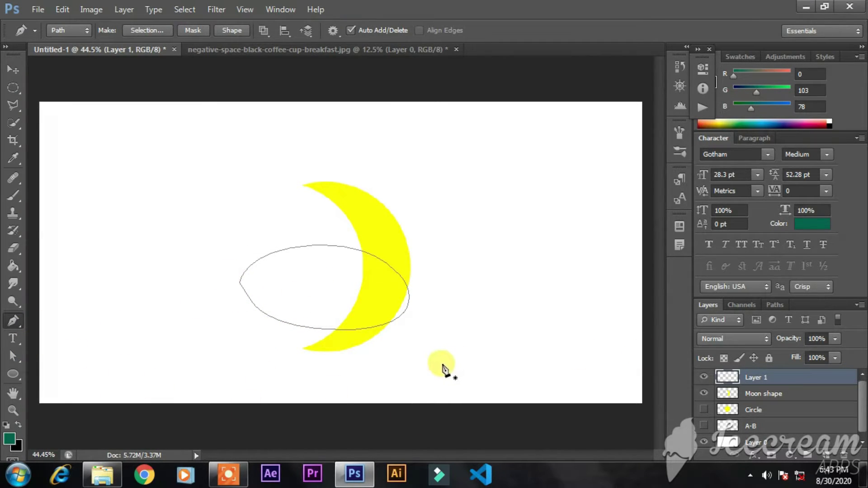
pyautogui.press('Return')
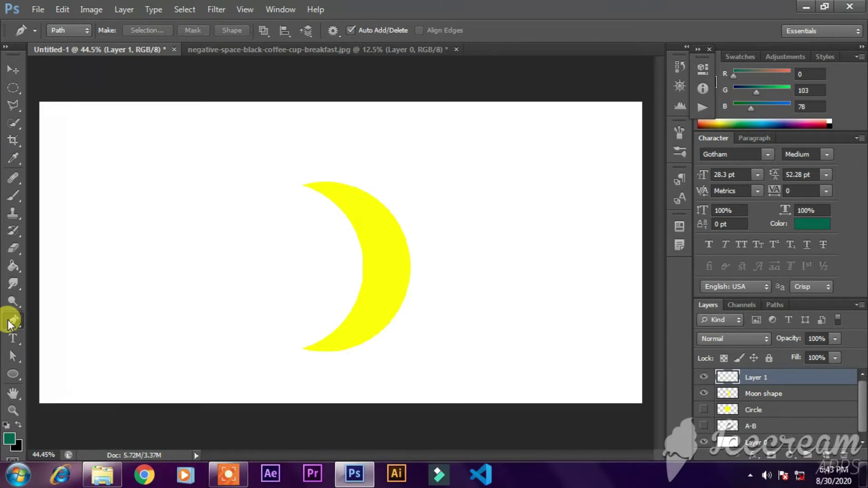
# Trace the crescent's inner edge from upper to lower tip with three anchors, curving the middle one, and nudge the upper-tip anchor into place
pyautogui.click(304, 185)
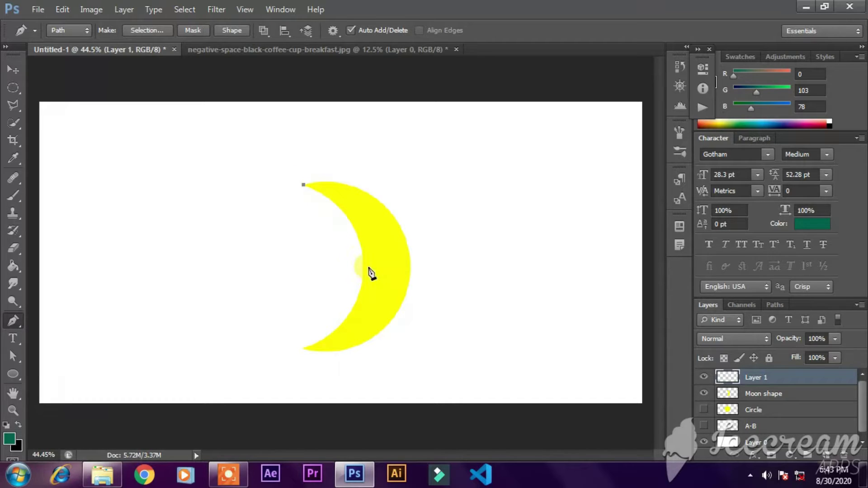
pyautogui.moveTo(363, 264); pyautogui.dragTo(359, 320)
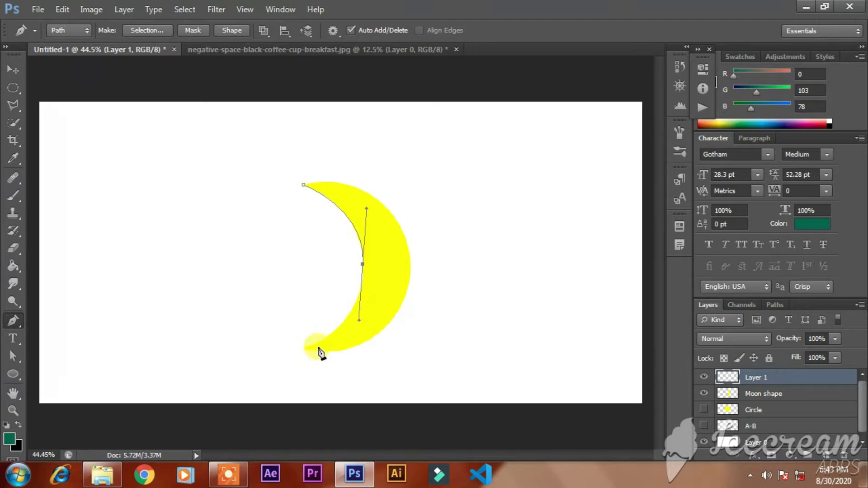
pyautogui.moveTo(303, 349); pyautogui.dragTo(265, 362)
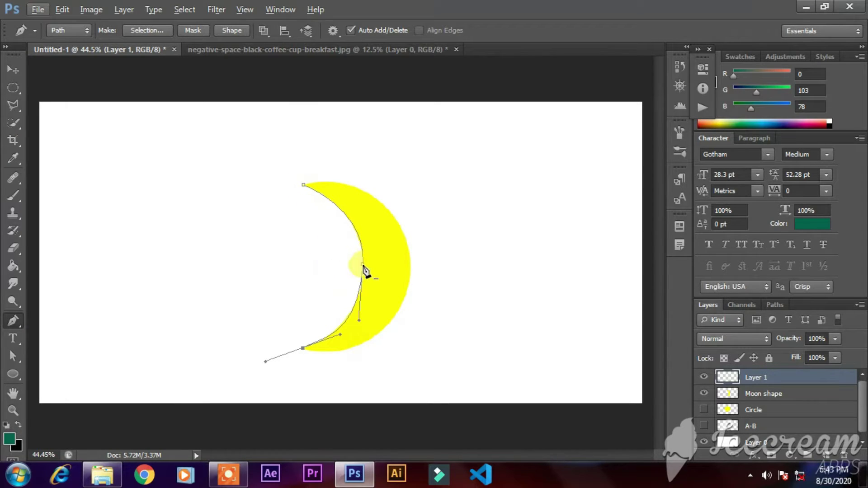
pyautogui.keyDown('ctrl'); pyautogui.click(304, 186); pyautogui.keyUp('ctrl')
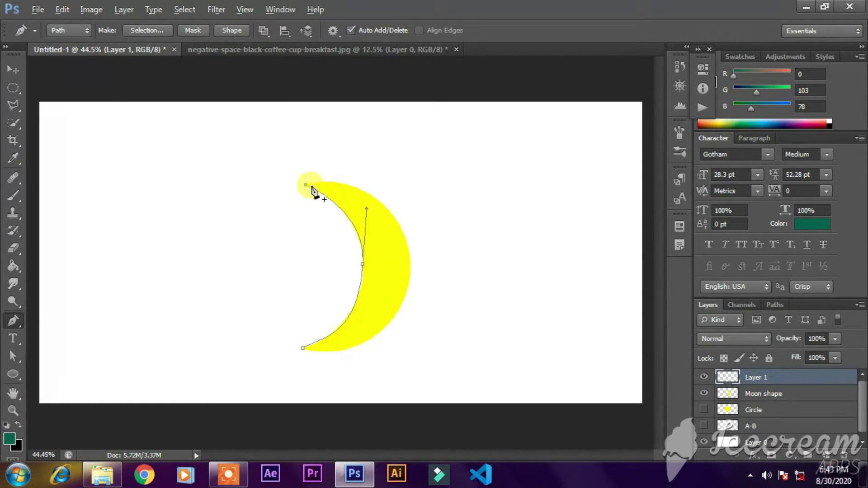
# Try pulling a handle from the upper tip and adding a smooth anchor on the crescent's outer edge, undoing each attempt
pyautogui.moveTo(306, 186); pyautogui.dragTo(434, 178)
pyautogui.hotkey('ctrl', 'z')
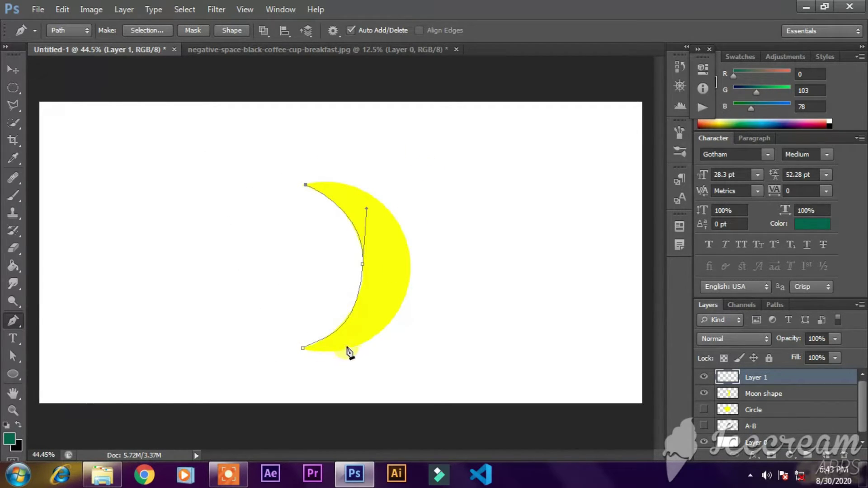
pyautogui.keyDown('ctrl'); pyautogui.click(401, 311); pyautogui.keyUp('ctrl')
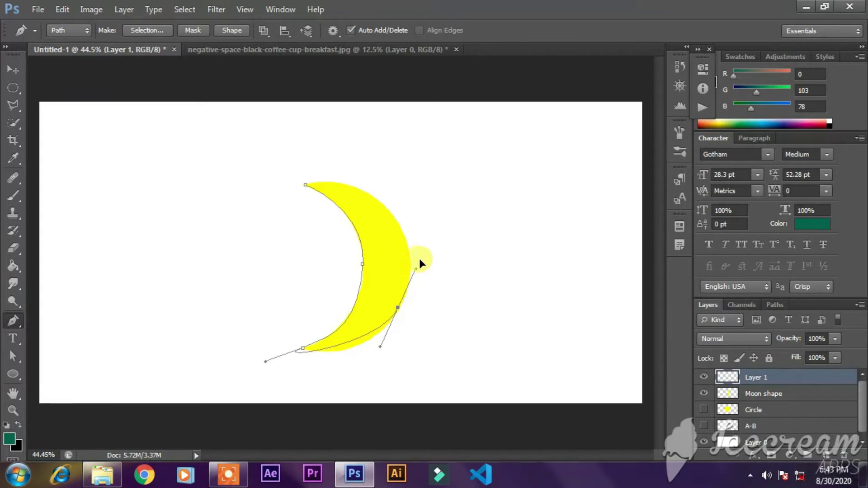
pyautogui.hotkey('ctrl', 'z')
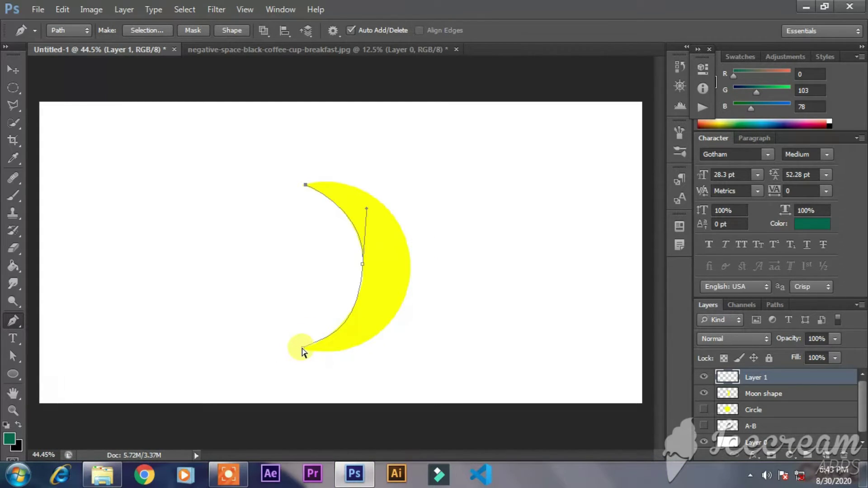
# Redirect the lower tip's outgoing handle along the crescent's outer edge and add a smooth anchor midway up that edge
pyautogui.moveTo(302, 351); pyautogui.dragTo(346, 340)
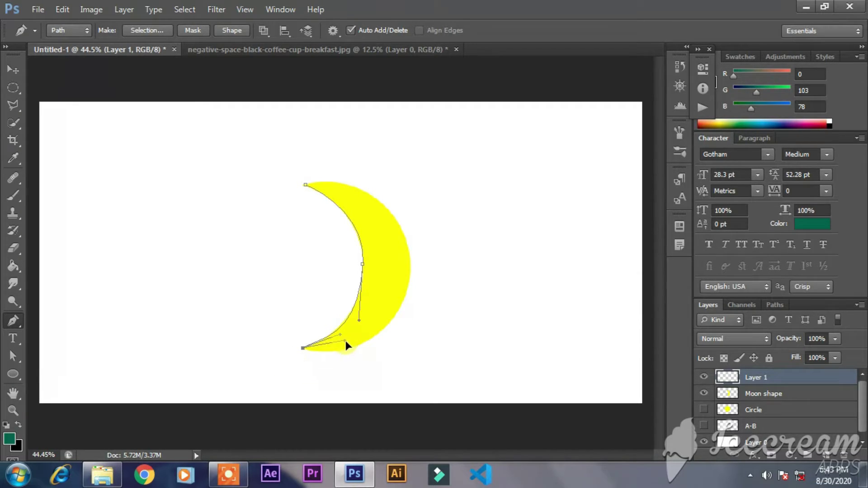
pyautogui.moveTo(414, 264); pyautogui.dragTo(466, 223)
pyautogui.hotkey('ctrl', 'z')
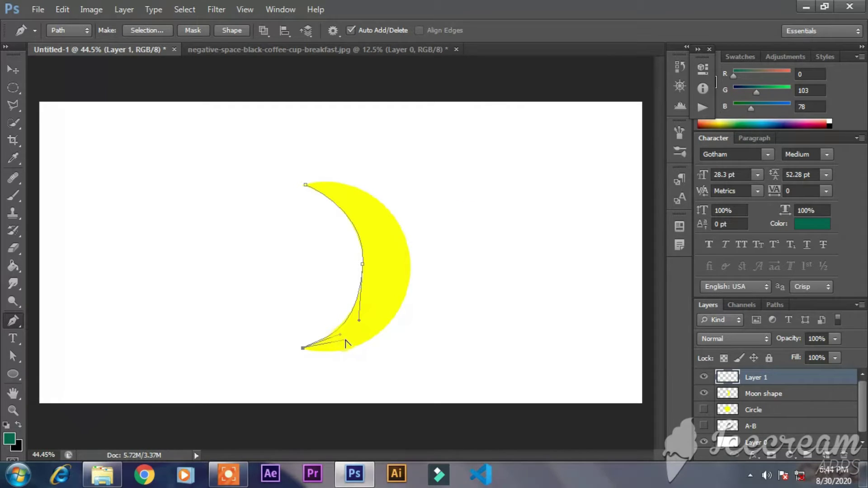
pyautogui.moveTo(345, 341); pyautogui.dragTo(345, 355)
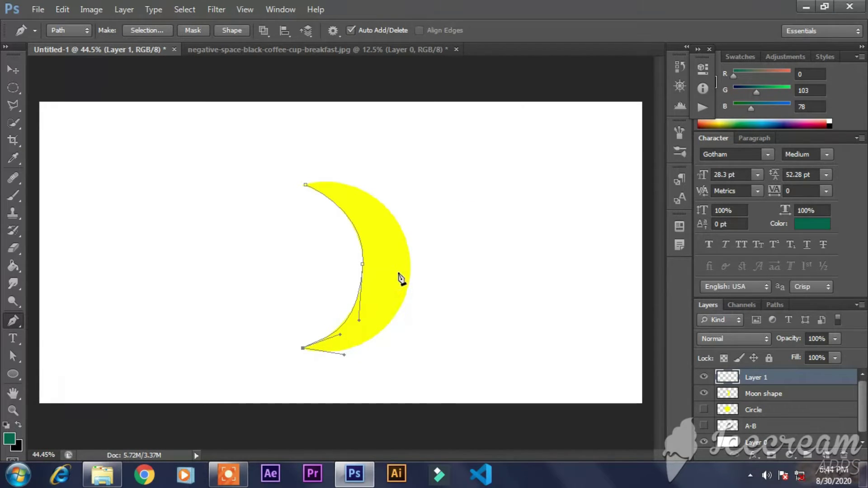
pyautogui.moveTo(411, 269); pyautogui.dragTo(419, 190)
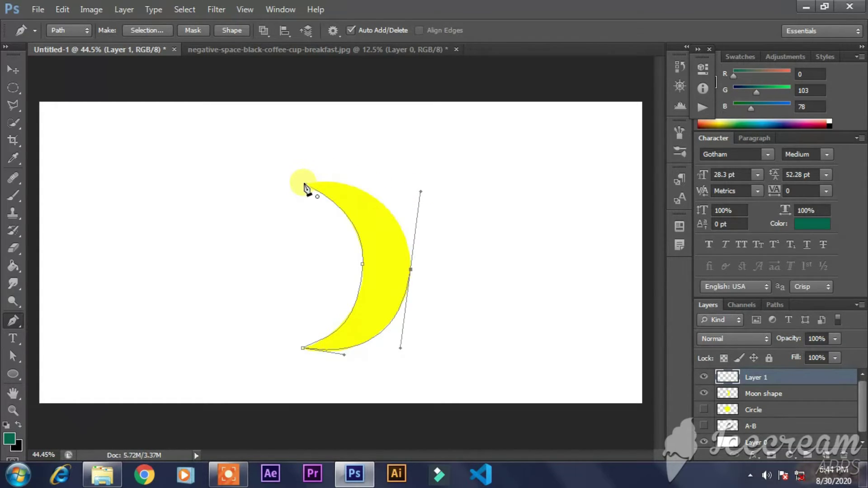
# Try closing the crescent path with a curved anchor at the upper tip and take the closure back
pyautogui.moveTo(305, 185)
pyautogui.mouseDown()
pyautogui.moveTo(287, 183)
pyautogui.moveTo(284, 206)
pyautogui.moveTo(296, 206)
pyautogui.moveTo(295, 197)
pyautogui.mouseUp()
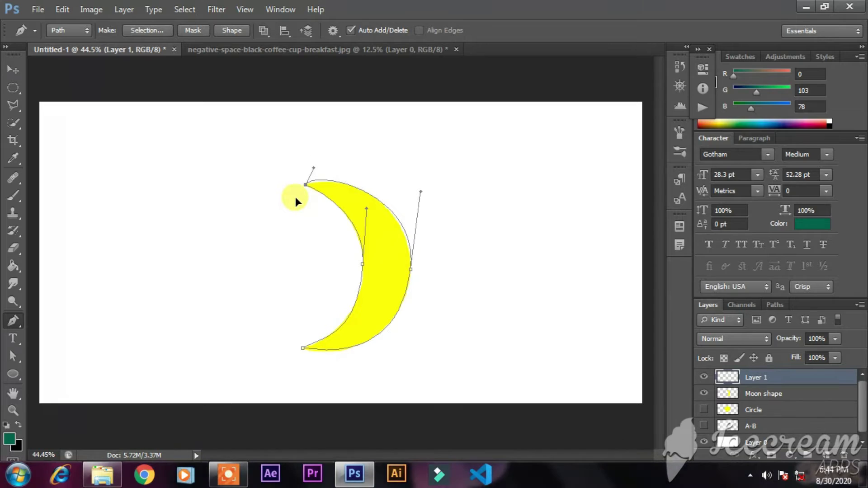
pyautogui.press('Escape')
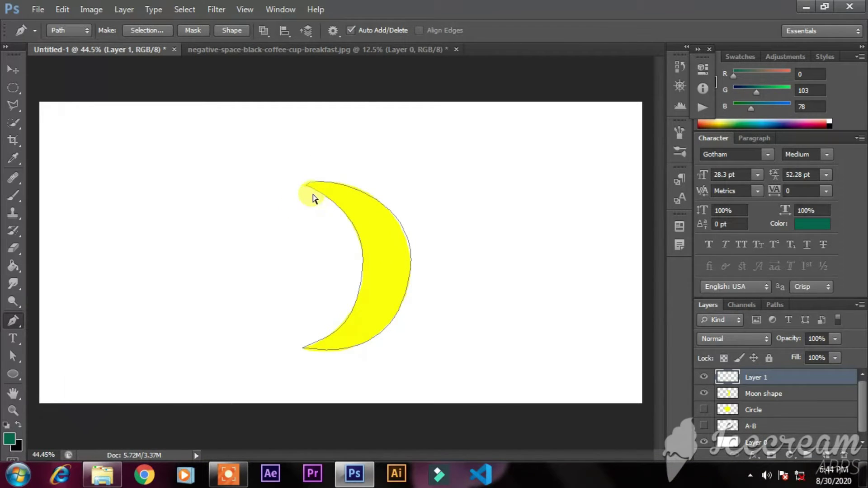
pyautogui.keyDown('ctrl'); pyautogui.click(309, 191); pyautogui.keyUp('ctrl')
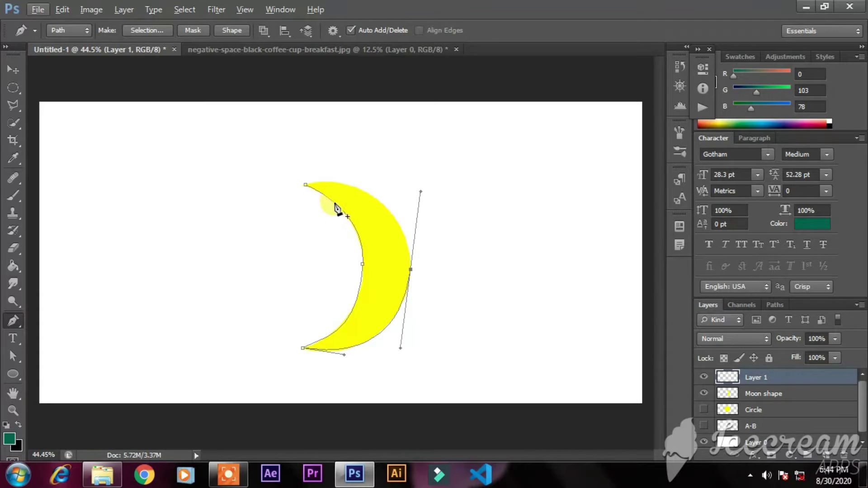
# Adjust the upper handle of the outer-edge anchor independently and retract it into the anchor, keeping the lower curve
pyautogui.moveTo(421, 192); pyautogui.dragTo(431, 254)
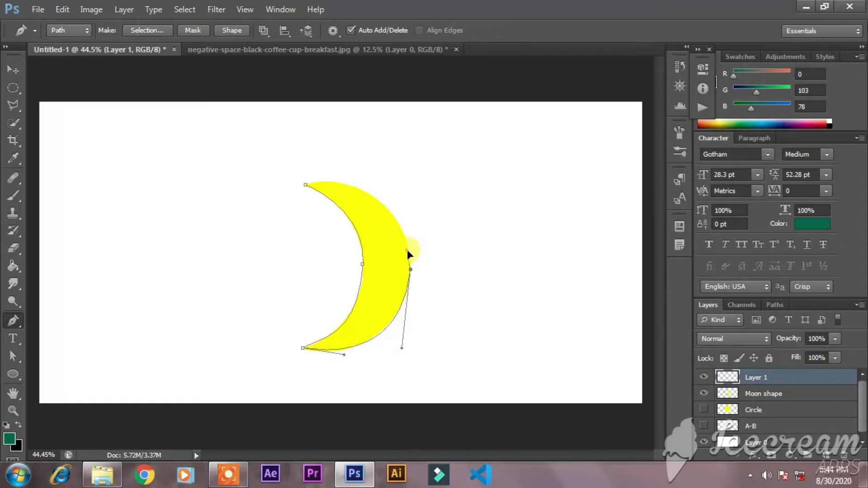
pyautogui.moveTo(410, 192); pyautogui.dragTo(411, 188)
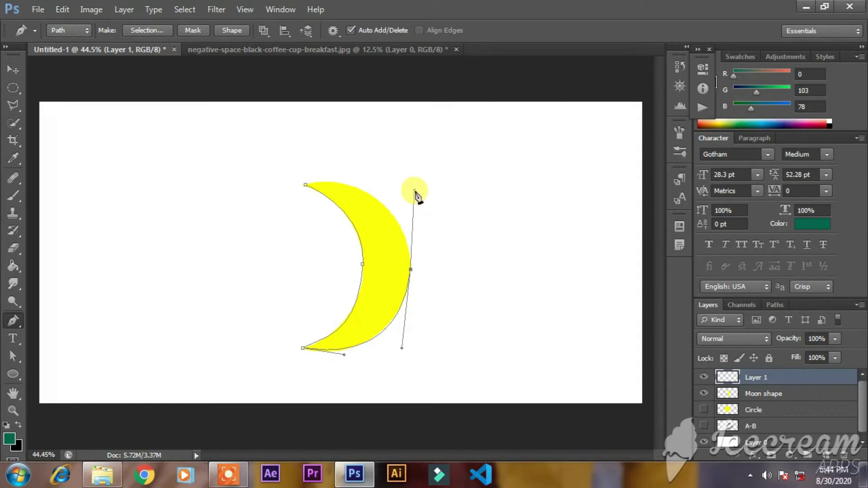
pyautogui.keyDown('ctrl'); pyautogui.click(417, 199); pyautogui.keyUp('ctrl')
pyautogui.moveTo(410, 270); pyautogui.dragTo(417, 225)
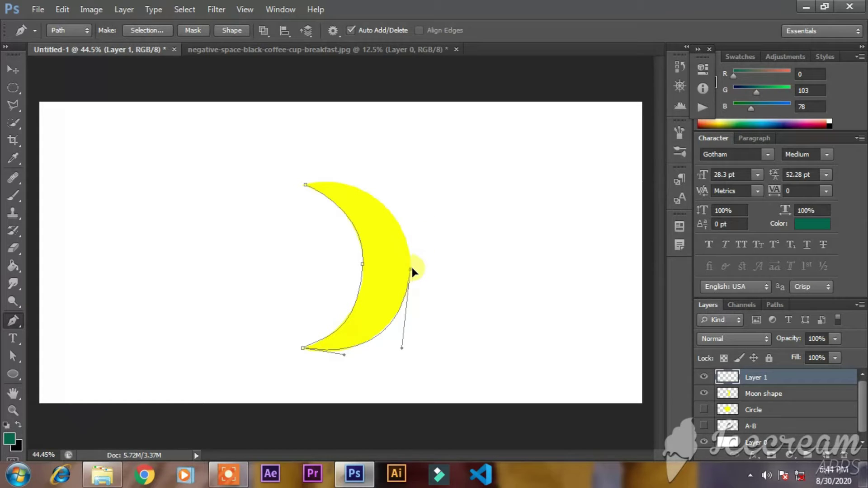
pyautogui.moveTo(412, 267); pyautogui.dragTo(411, 269)
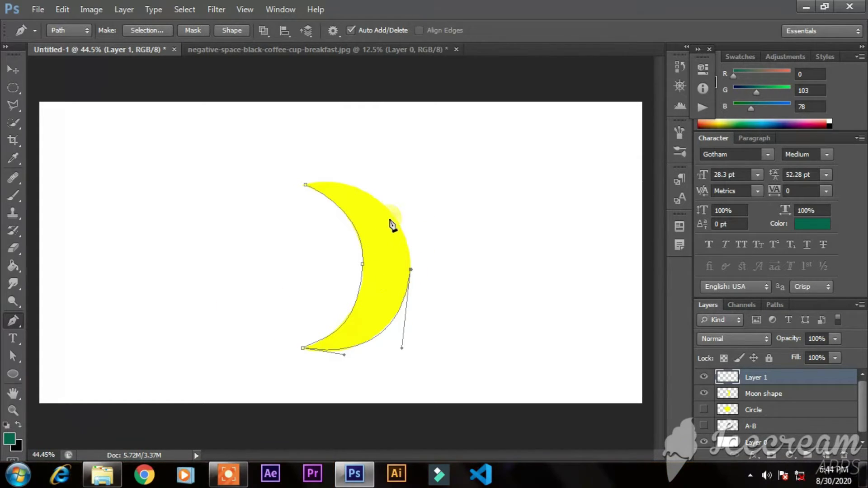
pyautogui.moveTo(392, 221); pyautogui.dragTo(401, 291)
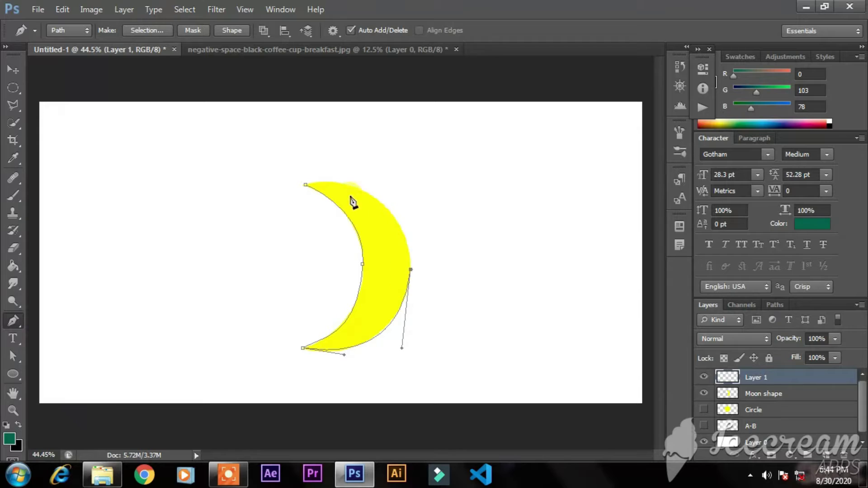
# Close the crescent path at its upper tip with a curve following the outer edge, and deselect its anchors
pyautogui.click(306, 186)
pyautogui.press('alt')
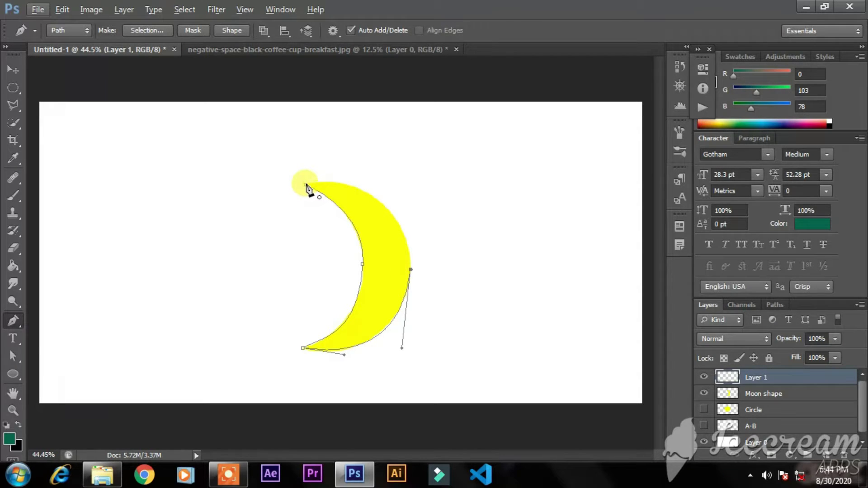
pyautogui.moveTo(306, 186); pyautogui.dragTo(304, 186)
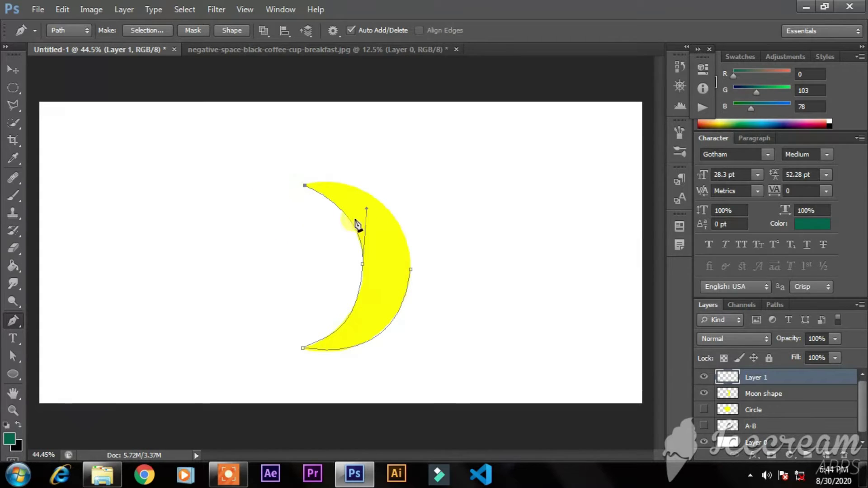
pyautogui.moveTo(304, 186); pyautogui.dragTo(208, 208)
pyautogui.keyDown('ctrl'); pyautogui.click(202, 203); pyautogui.keyUp('ctrl')
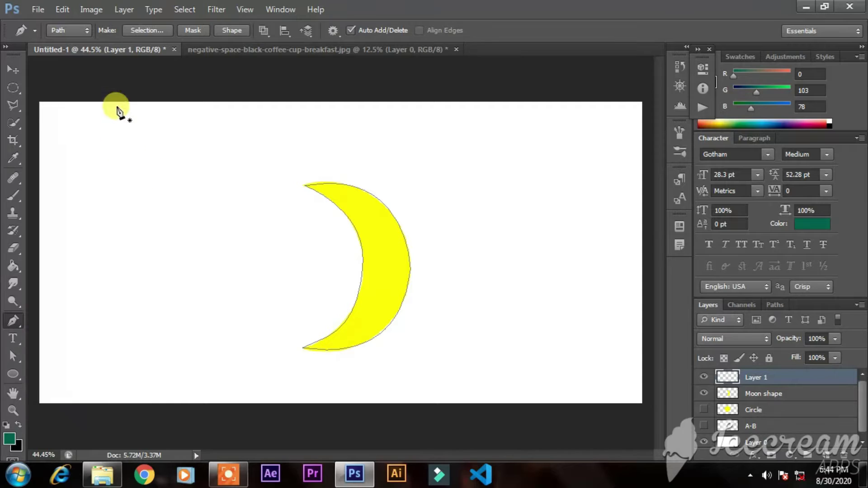
# Switch the Pen tool mode to Shape and back to Path
pyautogui.click(80, 30)
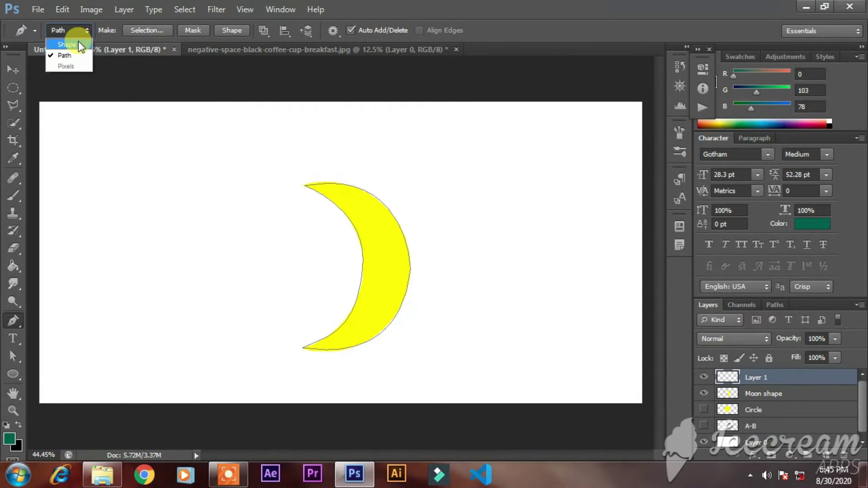
pyautogui.click(78, 44)
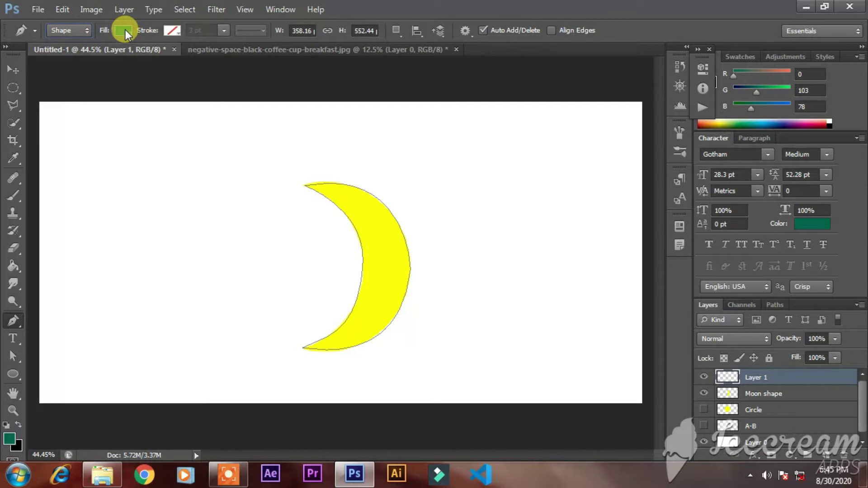
pyautogui.click(75, 36)
pyautogui.click(81, 60)
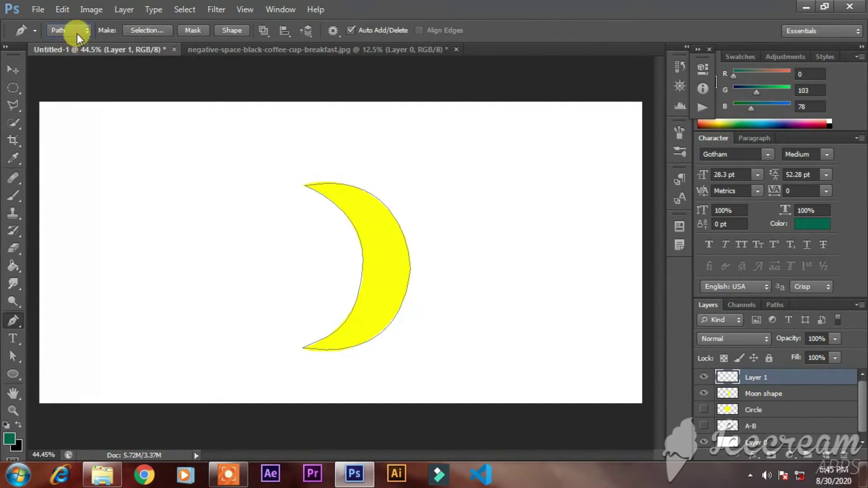
# Fill the crescent path with a Solid Color layer, trying several green shades before confirming #46d0ae, and undo the fill
pyautogui.click(791, 457)
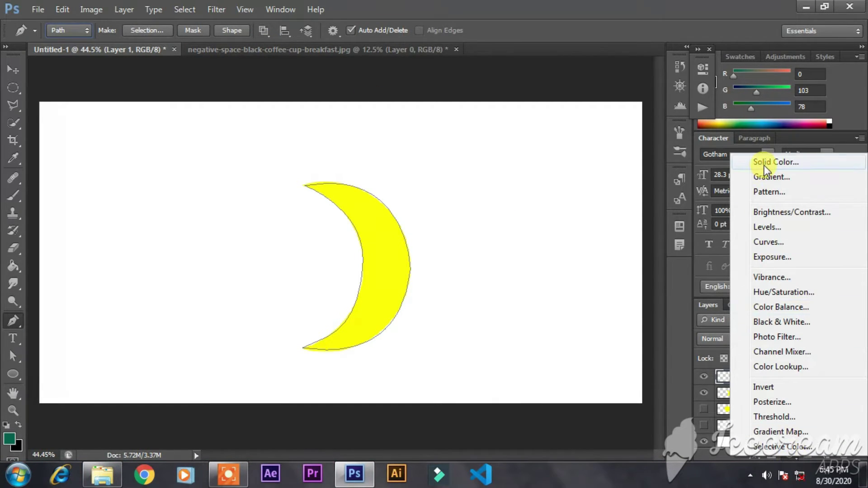
pyautogui.click(765, 170)
pyautogui.click(603, 254)
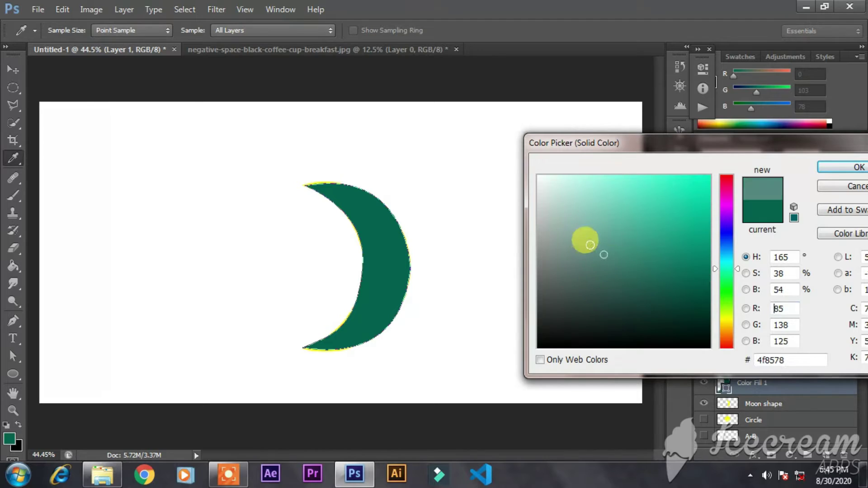
pyautogui.click(644, 273)
pyautogui.click(652, 184)
pyautogui.click(702, 197)
pyautogui.click(689, 257)
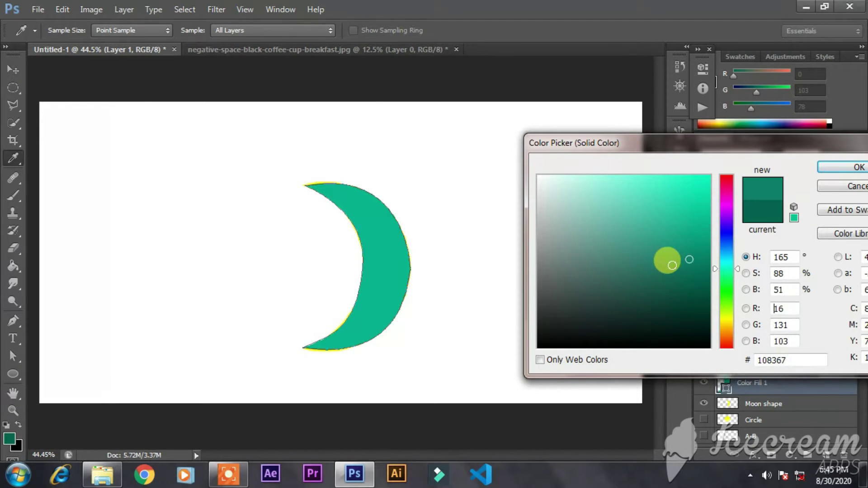
pyautogui.click(616, 290)
pyautogui.click(575, 255)
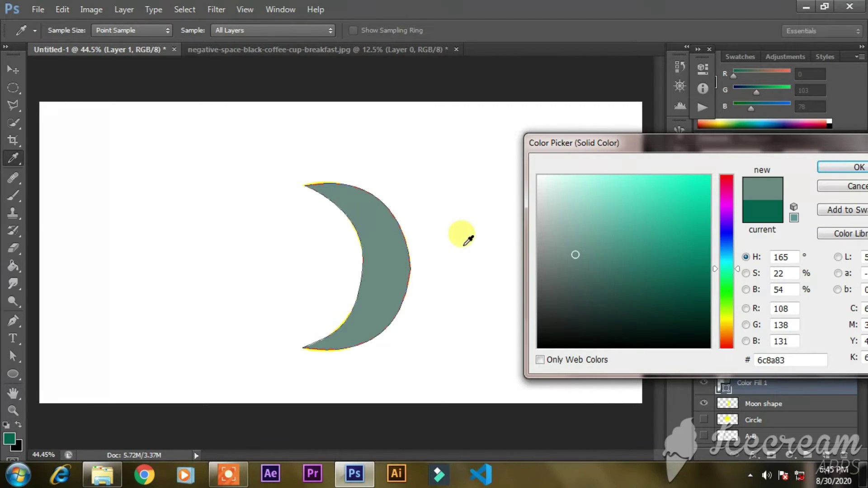
pyautogui.click(607, 214)
pyautogui.click(651, 207)
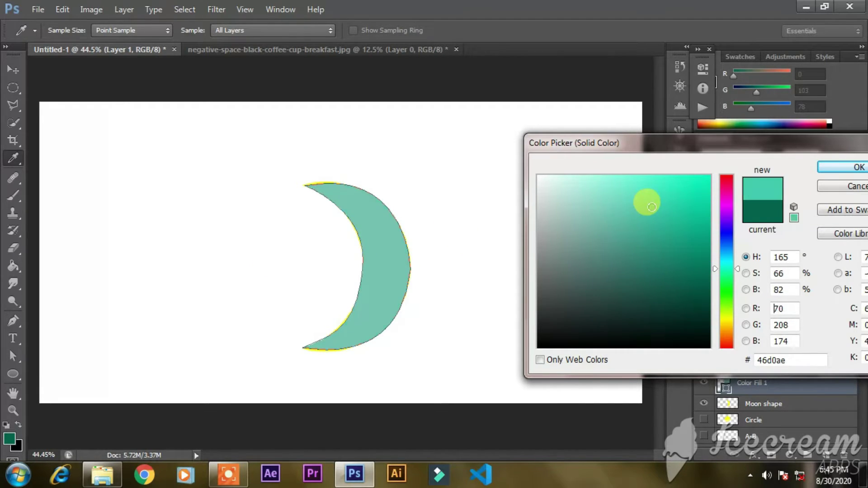
pyautogui.click(835, 167)
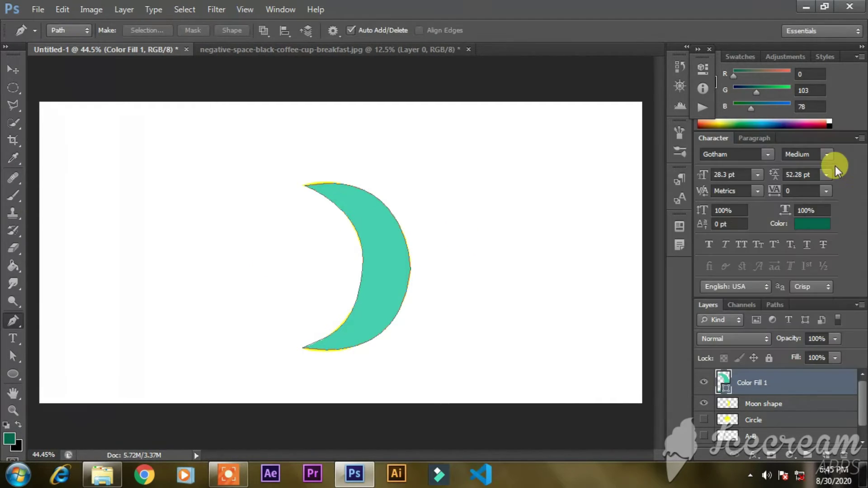
pyautogui.hotkey('ctrl', 'z')
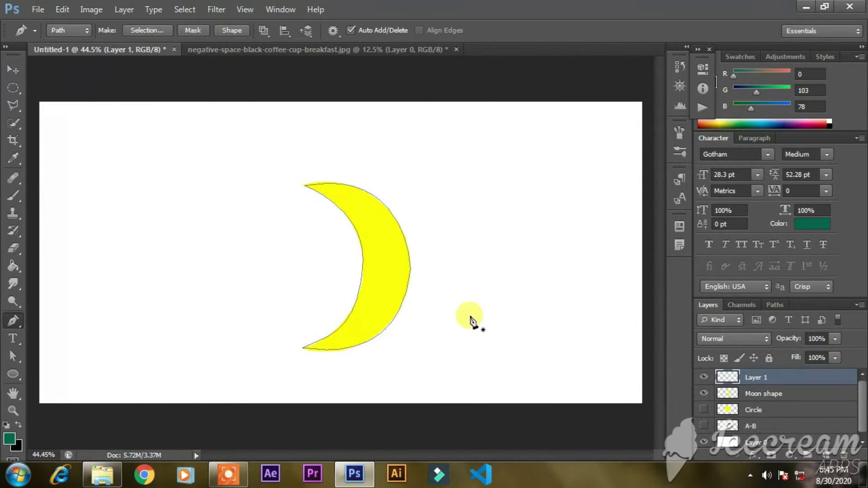
# Start Free Transform Path on the crescent path and leave the transform without reshaping it
pyautogui.rightClick(385, 281)
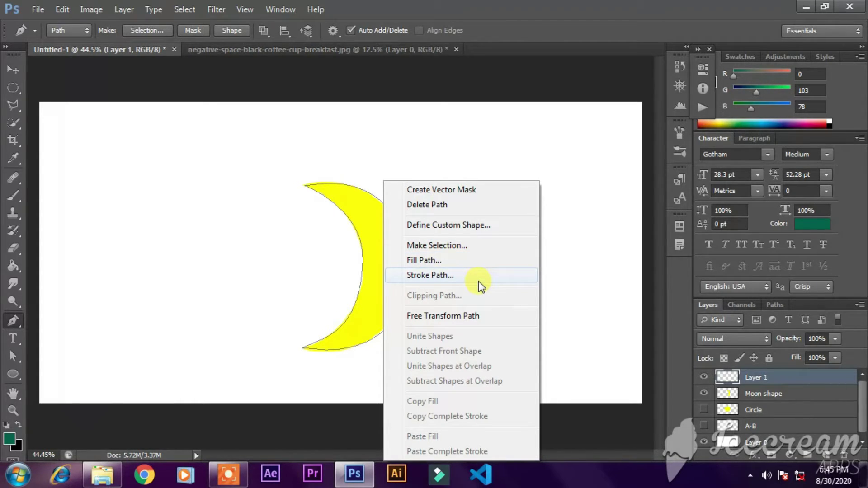
pyautogui.click(492, 319)
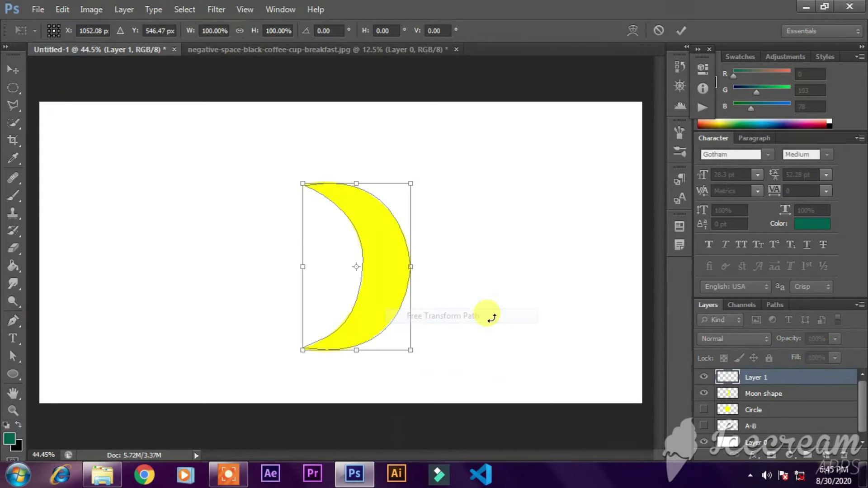
pyautogui.moveTo(411, 270); pyautogui.dragTo(410, 271)
pyautogui.press('Return')
pyautogui.press('p')
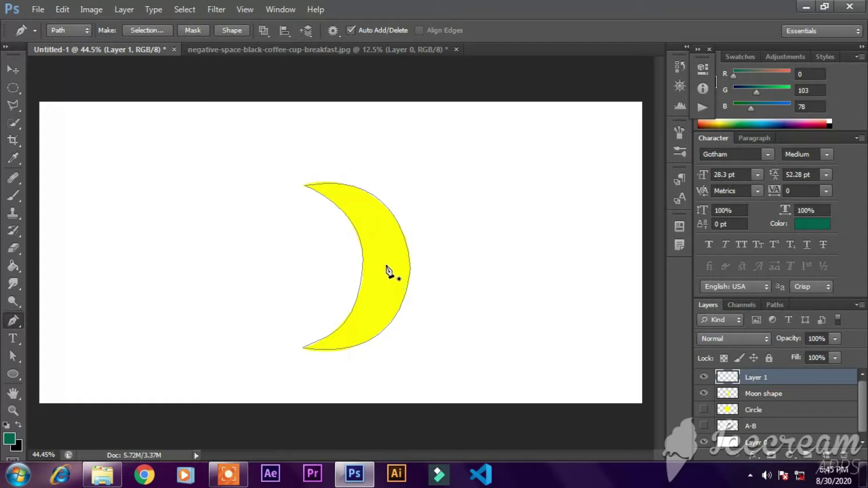
# Make a new anti-aliased selection from the crescent path with a feather radius of 0 pixels, and undo it
pyautogui.click(146, 31)
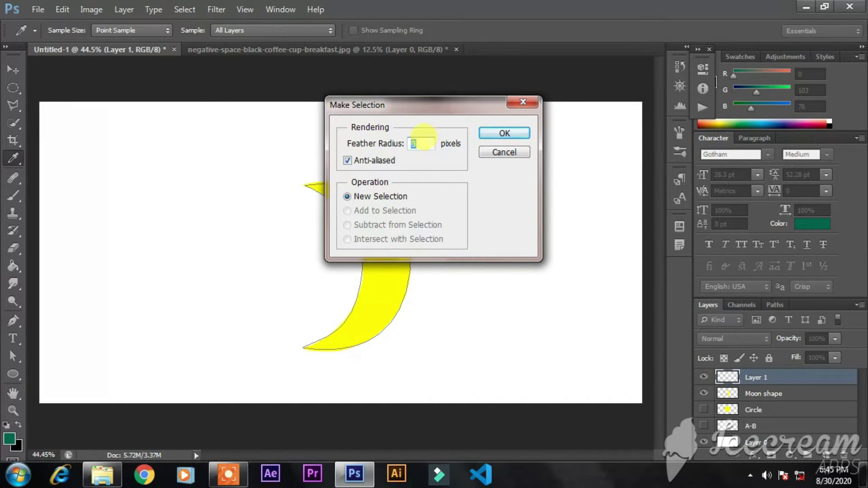
pyautogui.click(505, 133)
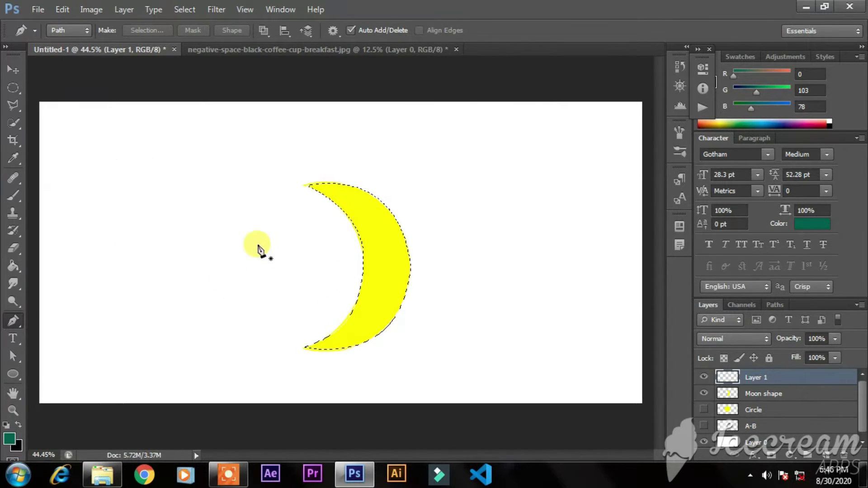
pyautogui.hotkey('ctrl', 'z')
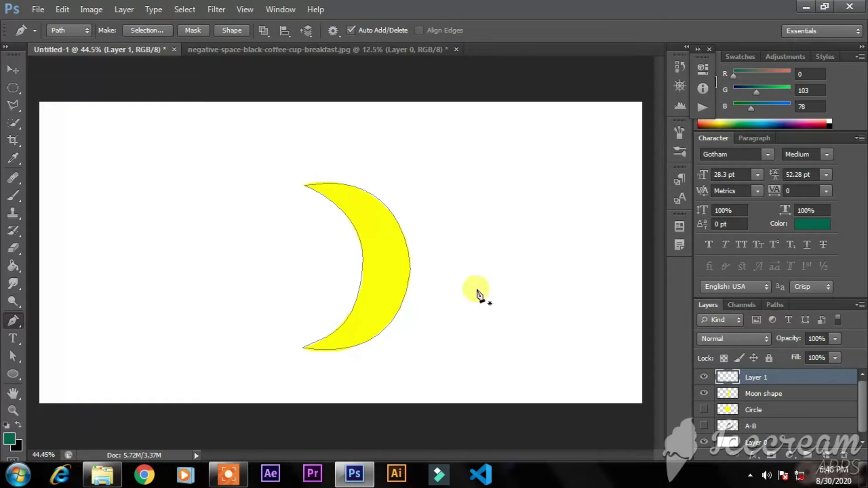
# Bring up the document's list of paths and hide it from the workspace
pyautogui.click(777, 305)
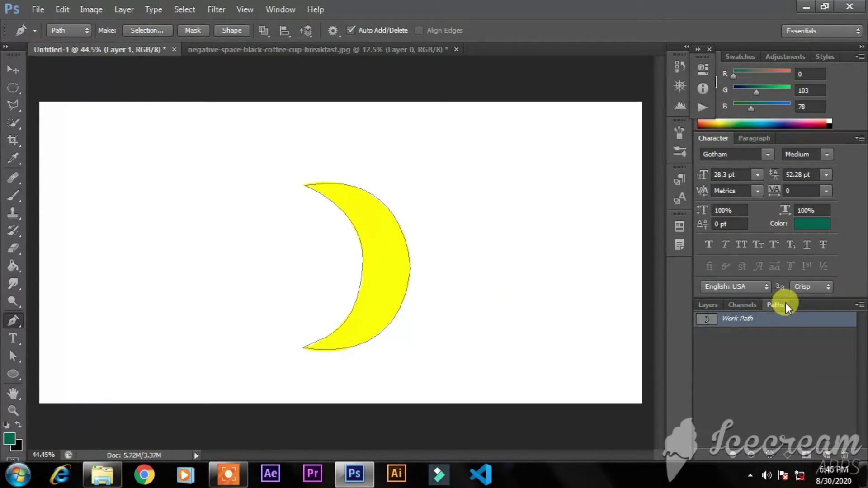
pyautogui.click(279, 10)
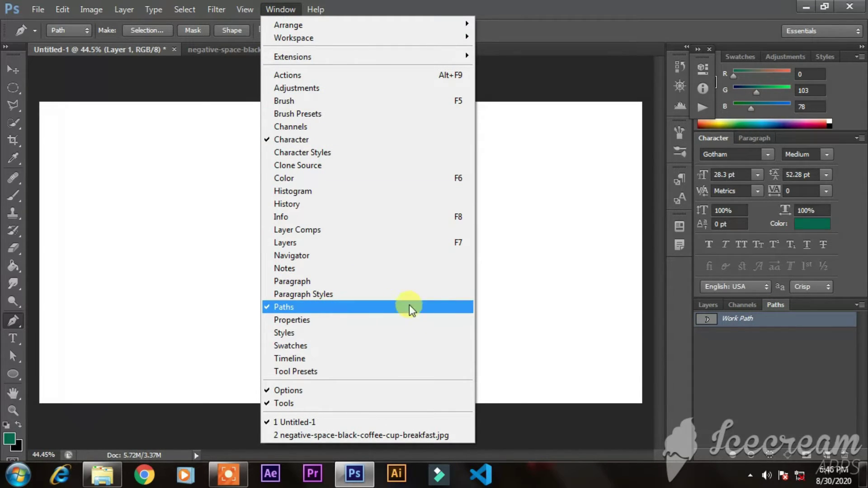
pyautogui.click(383, 310)
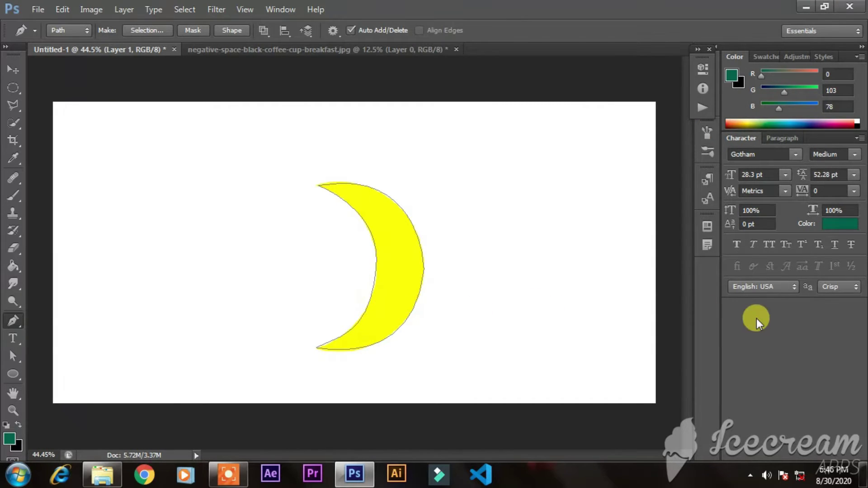
# Load the crescent path as a selection and show the list of paths again
pyautogui.hotkey('ctrl', 'Return')
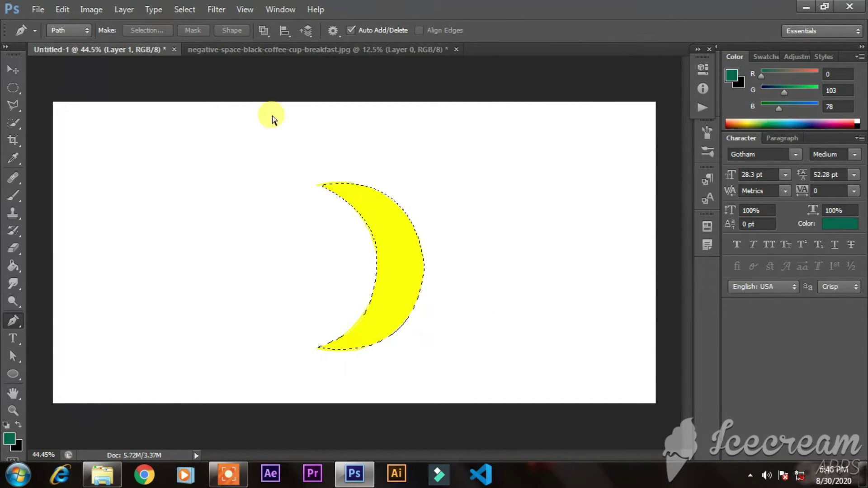
pyautogui.click(279, 9)
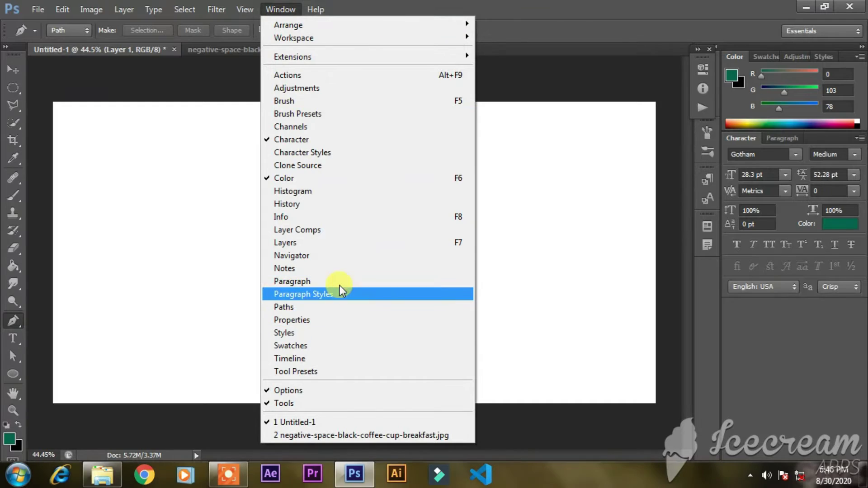
pyautogui.click(338, 307)
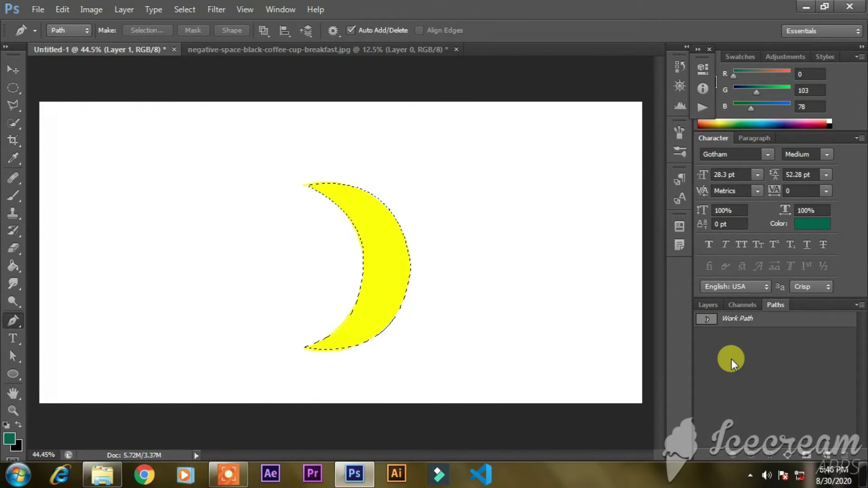
# Save the crescent work path under the name Path 1 and clear the crescent selection
pyautogui.doubleClick(765, 321)
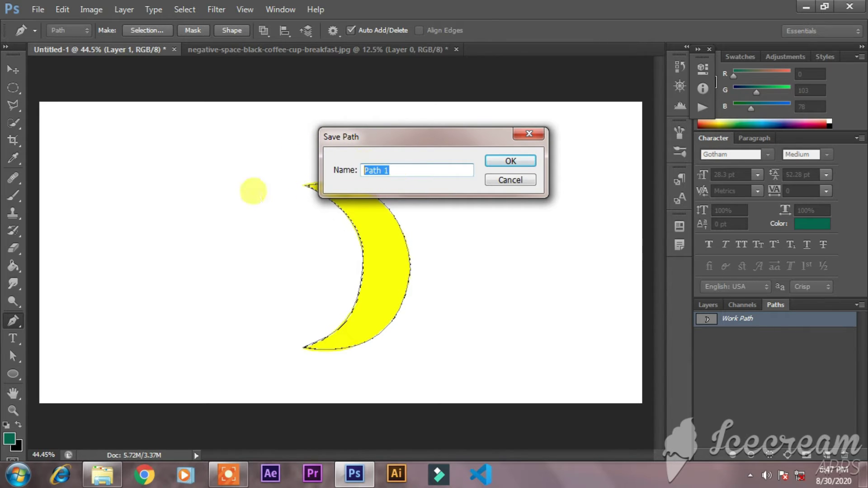
pyautogui.click(511, 161)
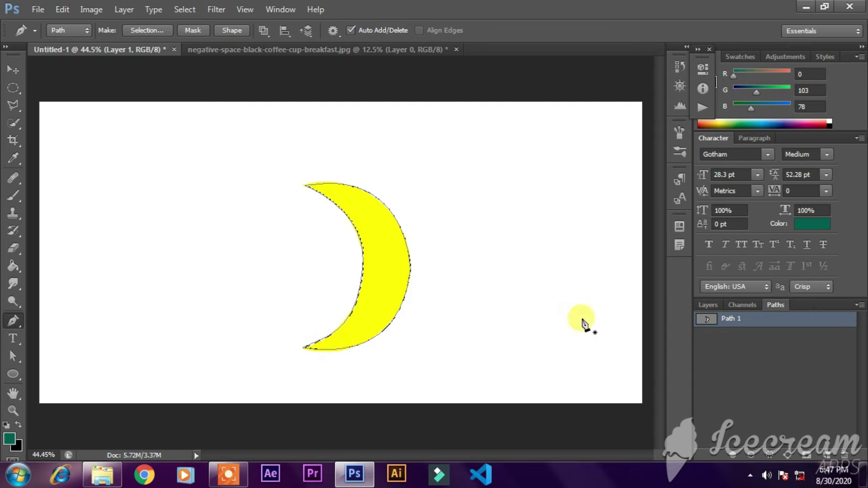
pyautogui.click(16, 71)
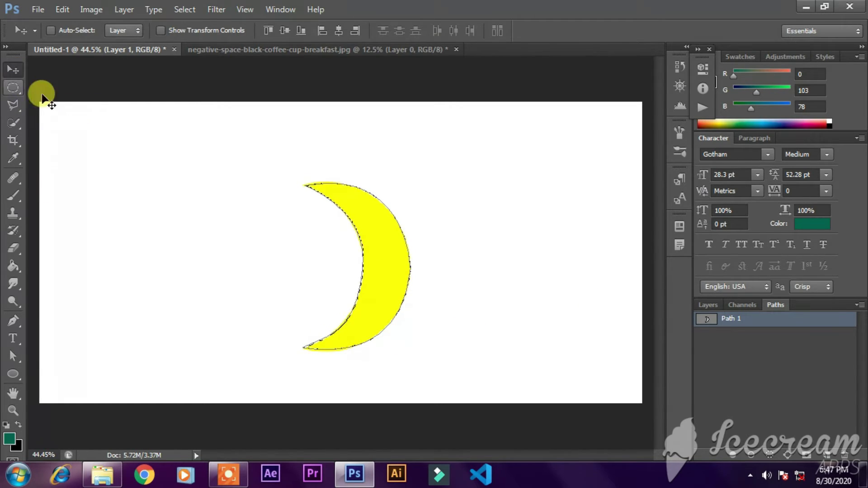
pyautogui.click(13, 88)
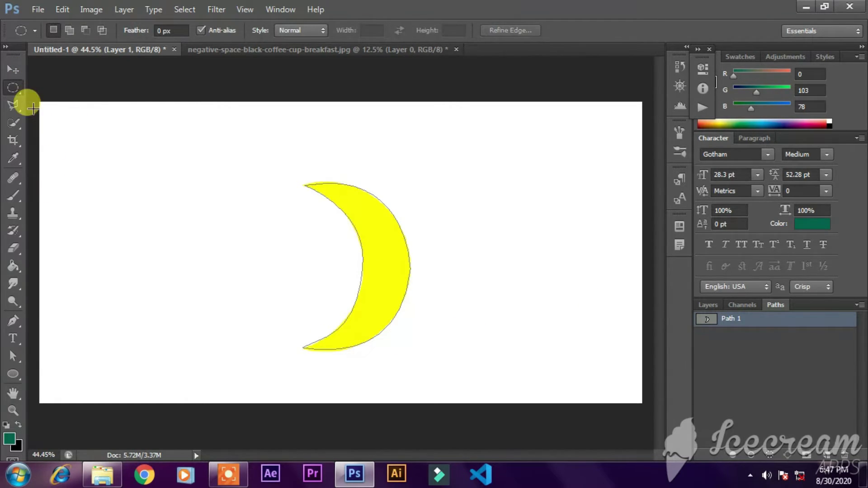
pyautogui.click(16, 69)
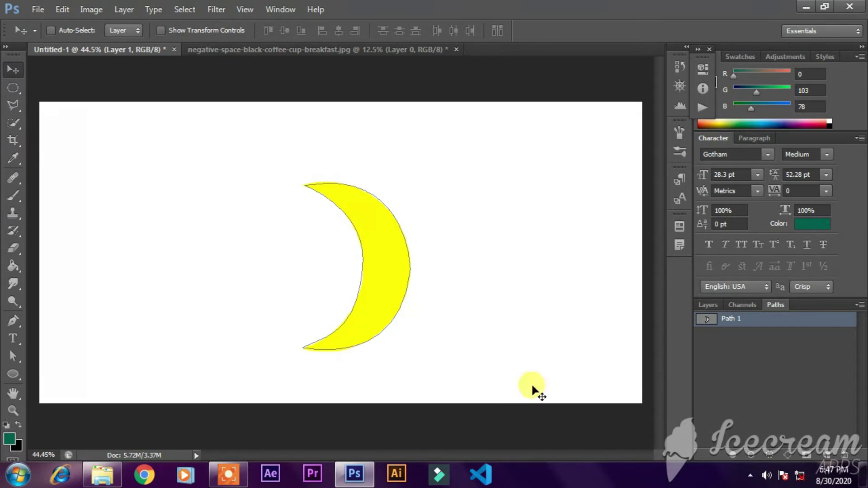
# Add a new empty path below Path 1, and return to the layers with Layer 1 active and no path shown
pyautogui.click(829, 455)
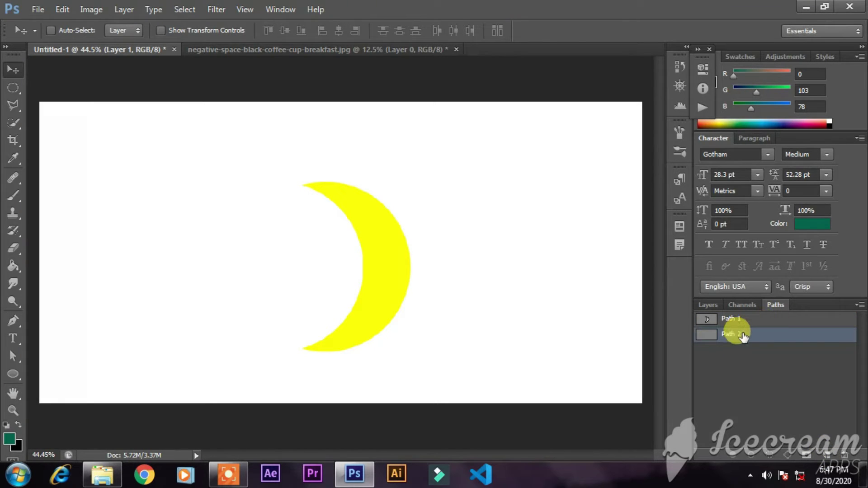
pyautogui.click(728, 317)
pyautogui.click(708, 304)
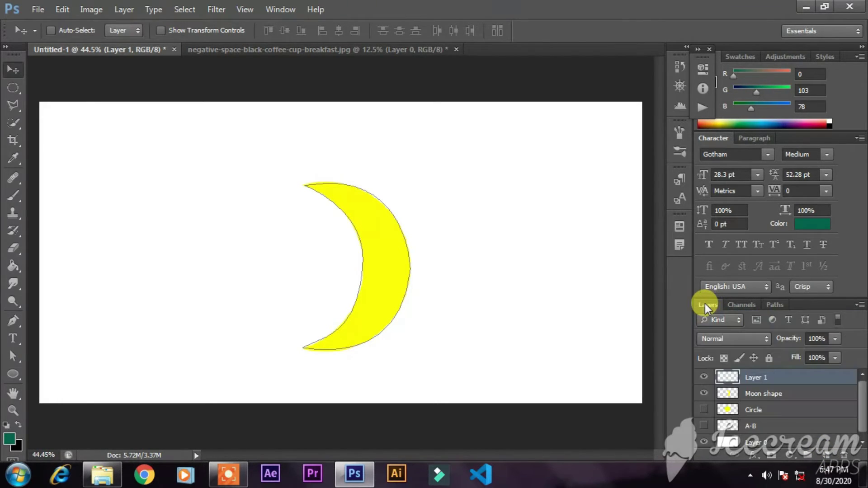
pyautogui.click(750, 394)
pyautogui.click(713, 379)
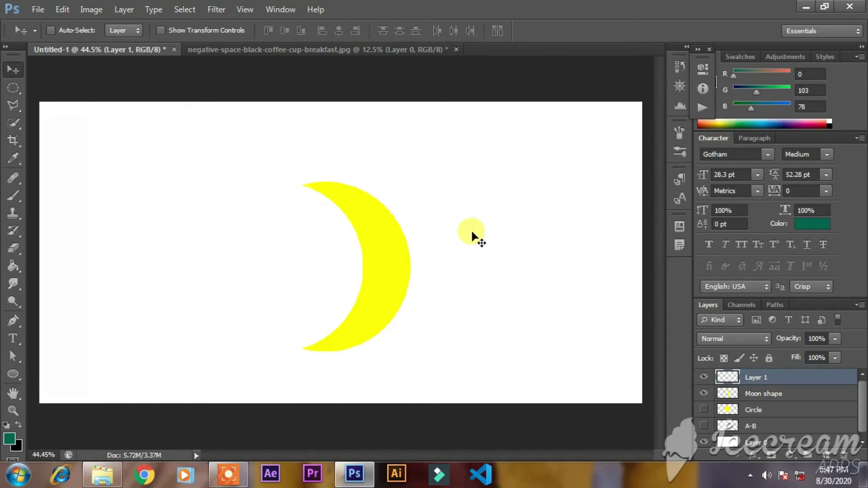
# Switch to the negative-space-black-coffee-cup-breakfast.jpg document and start a Pen path where the top of the handle meets the cup
pyautogui.click(342, 48)
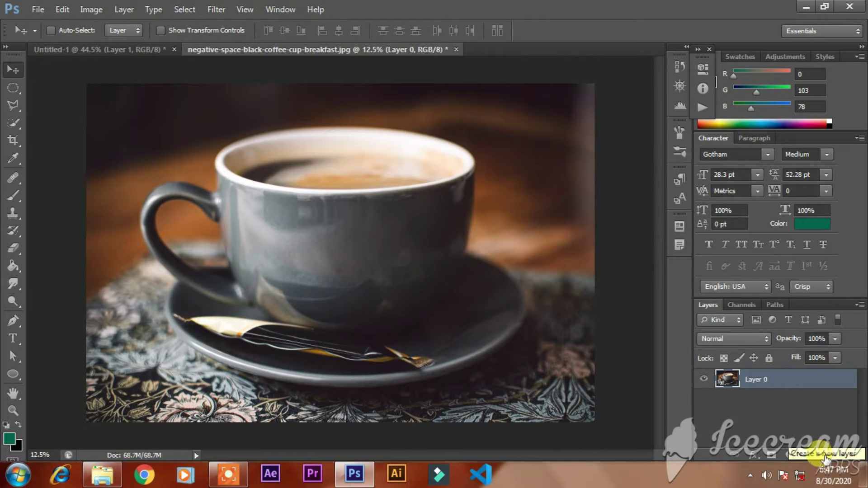
pyautogui.click(14, 323)
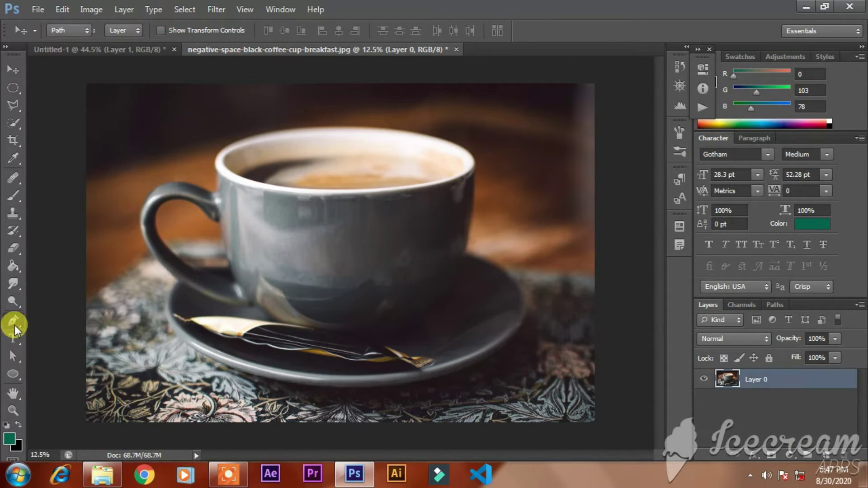
pyautogui.scroll(4, 223, 140)
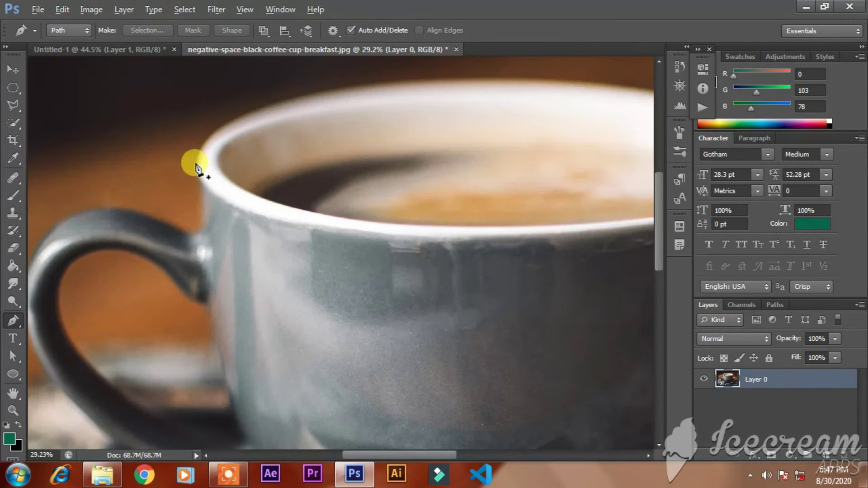
pyautogui.scroll(3, 195, 168)
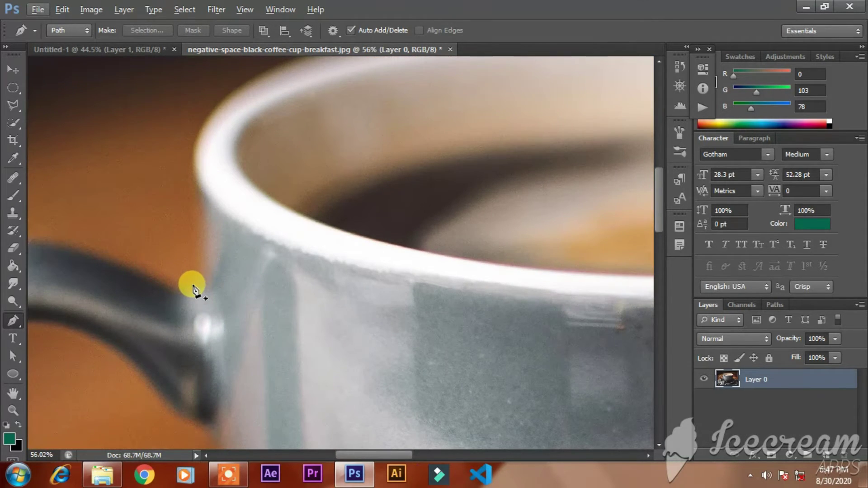
pyautogui.click(194, 289)
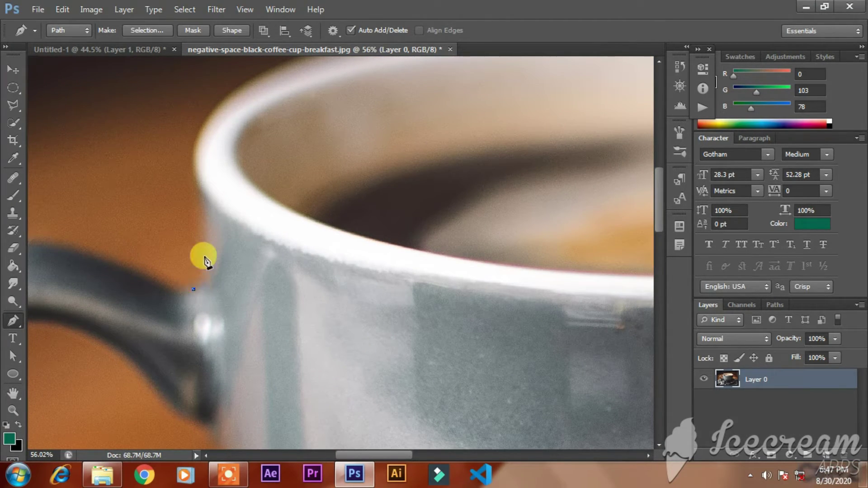
# Continue the path with curved anchors up the cup's side below the rim and around the rim's left end
pyautogui.moveTo(205, 235); pyautogui.dragTo(194, 178)
pyautogui.hotkey('ctrl', 'z')
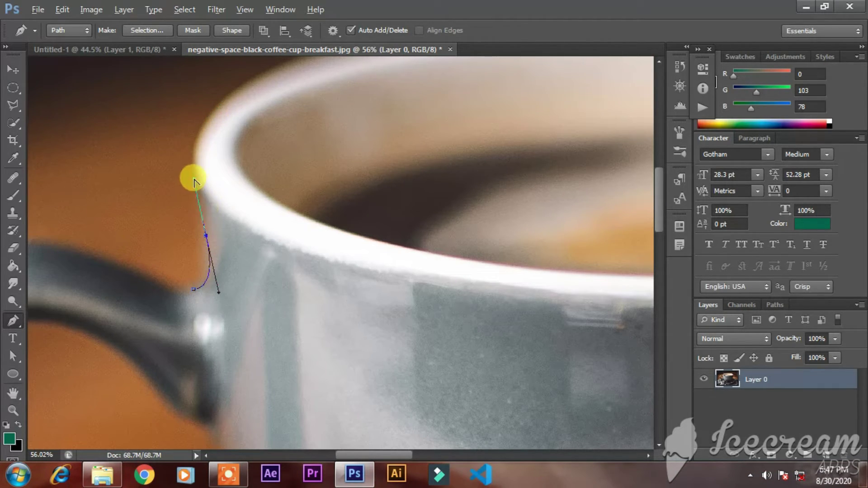
pyautogui.moveTo(193, 170); pyautogui.dragTo(188, 164)
pyautogui.scroll(5, 223, 179)
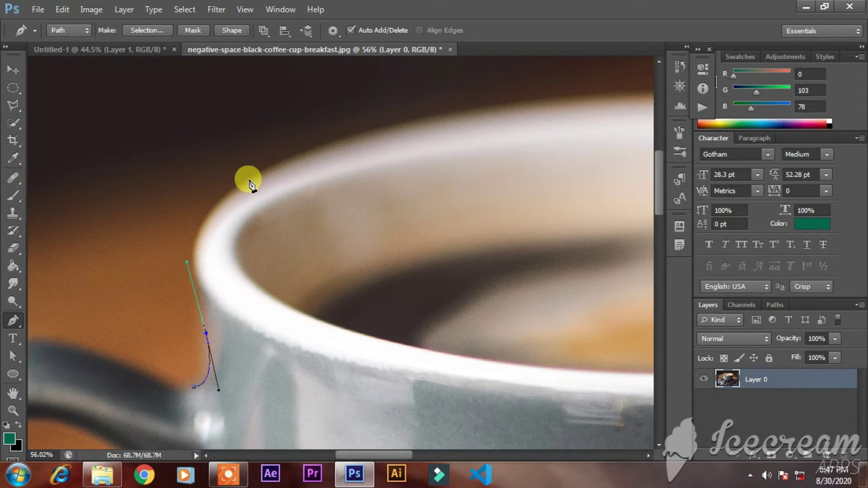
pyautogui.moveTo(250, 180); pyautogui.dragTo(322, 134)
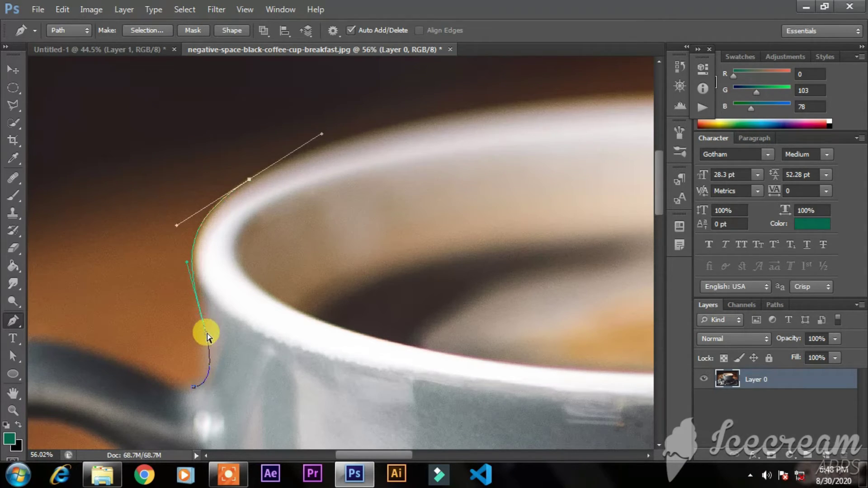
# Adjust the anchor on the cup's side below the rim, and retrace the rim's left end and far edge with curved anchors
pyautogui.moveTo(206, 337); pyautogui.dragTo(209, 332)
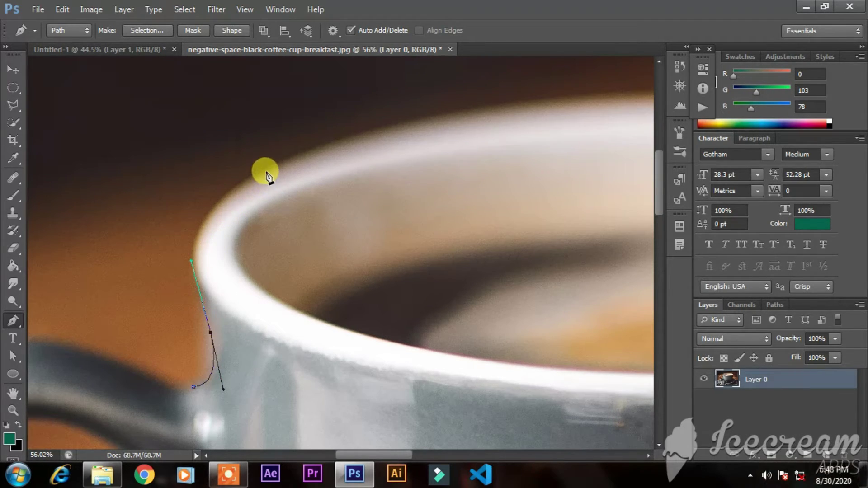
pyautogui.moveTo(265, 172); pyautogui.dragTo(365, 119)
pyautogui.moveTo(406, 454); pyautogui.dragTo(432, 452)
pyautogui.scroll(2, 290, 176)
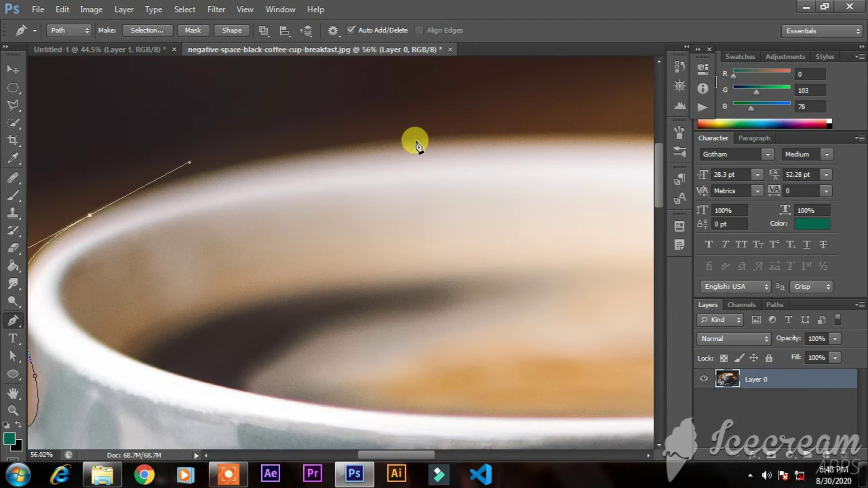
pyautogui.moveTo(415, 144); pyautogui.dragTo(472, 138)
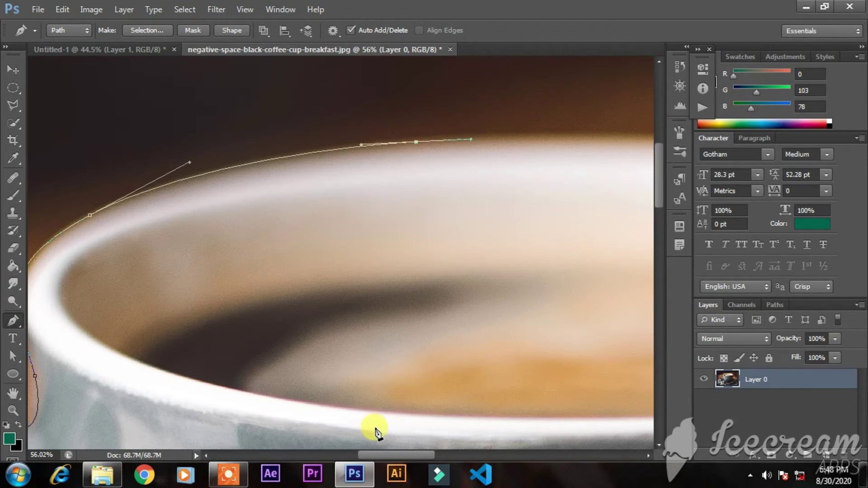
# Continue the path with curved anchors along the far rim, around its right end and down the cup's right side
pyautogui.moveTo(378, 454); pyautogui.dragTo(417, 457)
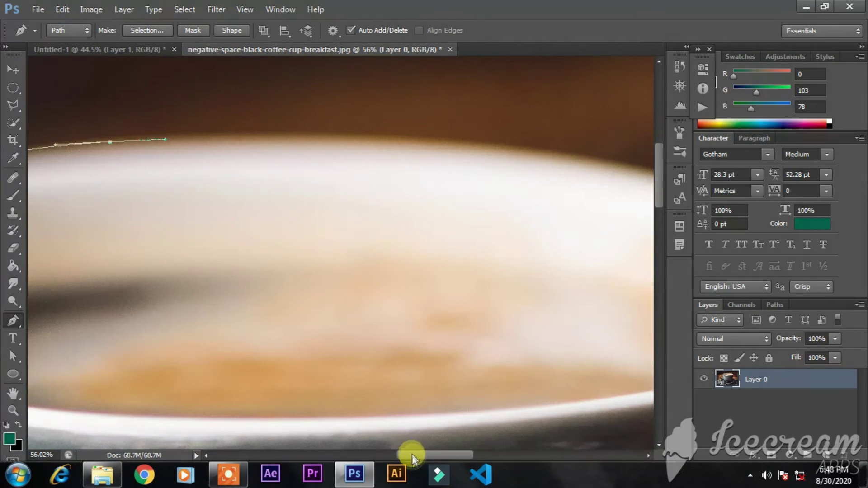
pyautogui.moveTo(354, 135); pyautogui.dragTo(455, 141)
pyautogui.moveTo(412, 455); pyautogui.dragTo(454, 455)
pyautogui.moveTo(419, 194); pyautogui.dragTo(503, 222)
pyautogui.moveTo(564, 308); pyautogui.dragTo(512, 450)
pyautogui.scroll(-1, 554, 371)
pyautogui.scroll(-9, 549, 407)
pyautogui.click(524, 383)
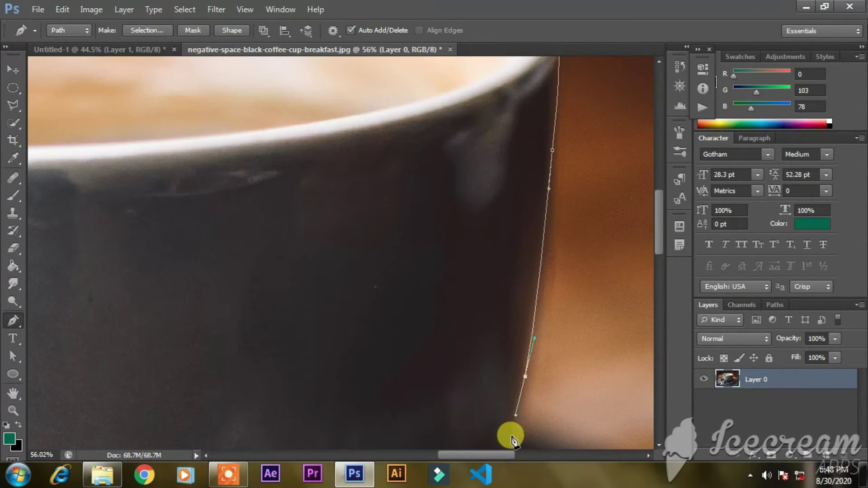
# Extend the path to where the cup meets the saucer, around the saucer's right end and onto its lower edge
pyautogui.scroll(-5, 510, 445)
pyautogui.hscroll(5, 520, 429)
pyautogui.scroll(-2, 498, 384)
pyautogui.moveTo(475, 356); pyautogui.dragTo(491, 450)
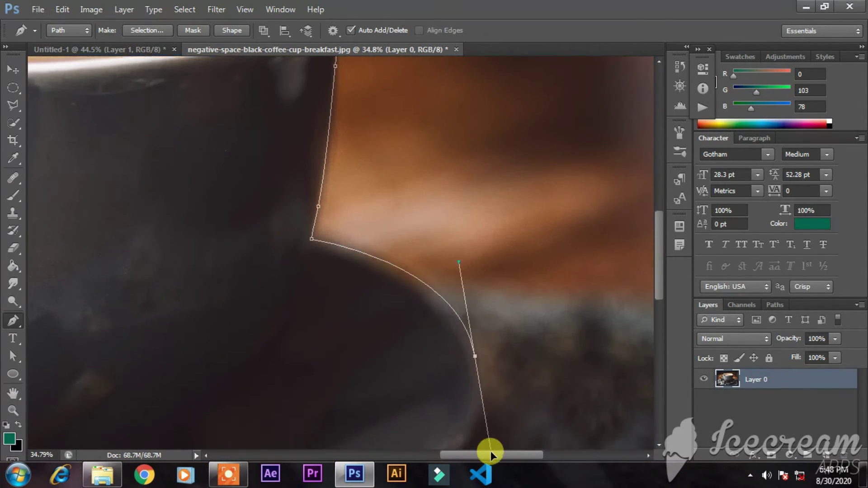
pyautogui.scroll(-5, 379, 375)
pyautogui.moveTo(357, 381); pyautogui.dragTo(452, 333)
# Trace the saucer's front edge and left end with curved anchors up to the point where it meets the handle
pyautogui.moveTo(483, 454); pyautogui.dragTo(441, 454)
pyautogui.scroll(-4, 387, 364)
pyautogui.hscroll(-10, 349, 295)
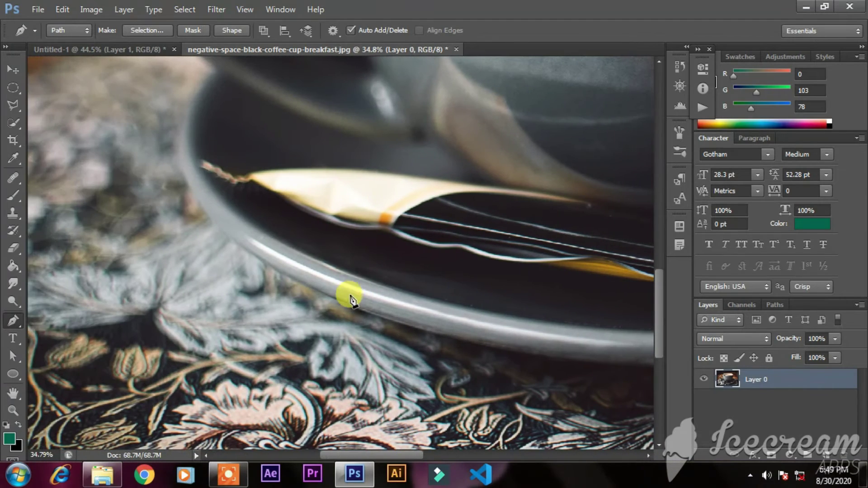
pyautogui.moveTo(345, 300); pyautogui.dragTo(230, 244)
pyautogui.scroll(3, 230, 243)
pyautogui.moveTo(176, 197); pyautogui.dragTo(178, 252)
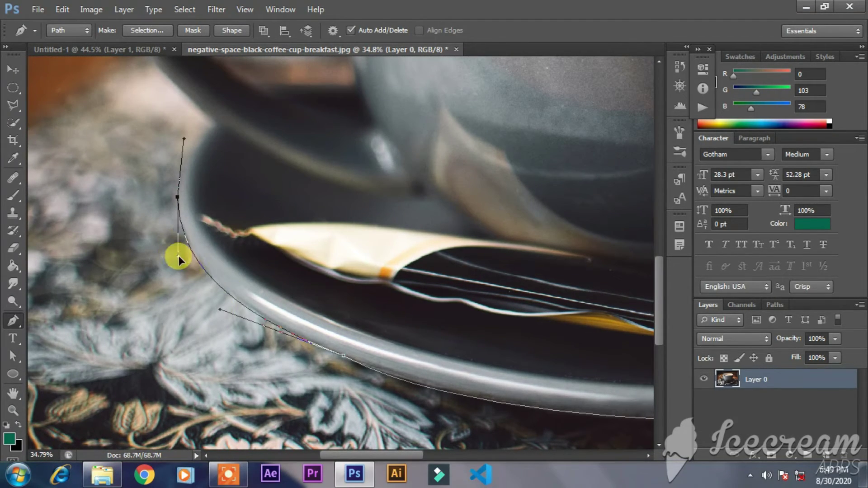
pyautogui.scroll(5, 206, 222)
pyautogui.click(202, 217)
pyautogui.click(210, 210)
# Trace the handle's outer edge with curved anchors and close the path at its starting anchor
pyautogui.scroll(8, 210, 211)
pyautogui.moveTo(120, 240); pyautogui.dragTo(106, 192)
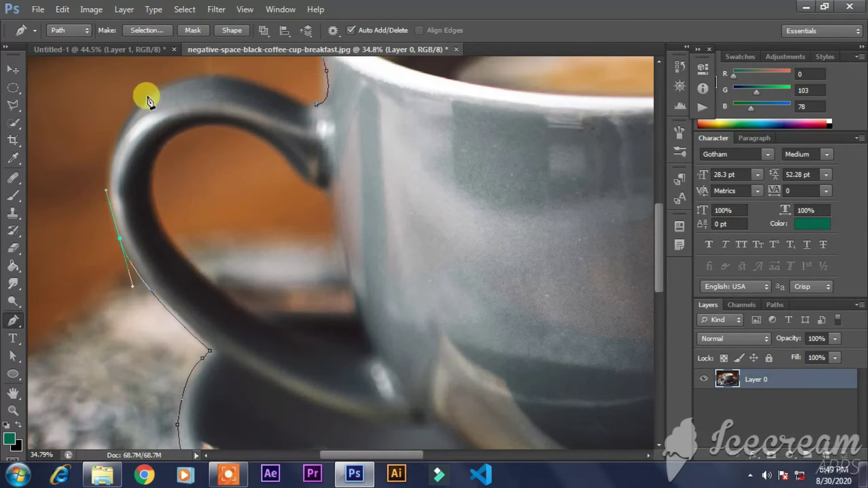
pyautogui.scroll(4, 213, 85)
pyautogui.moveTo(147, 97); pyautogui.dragTo(202, 116)
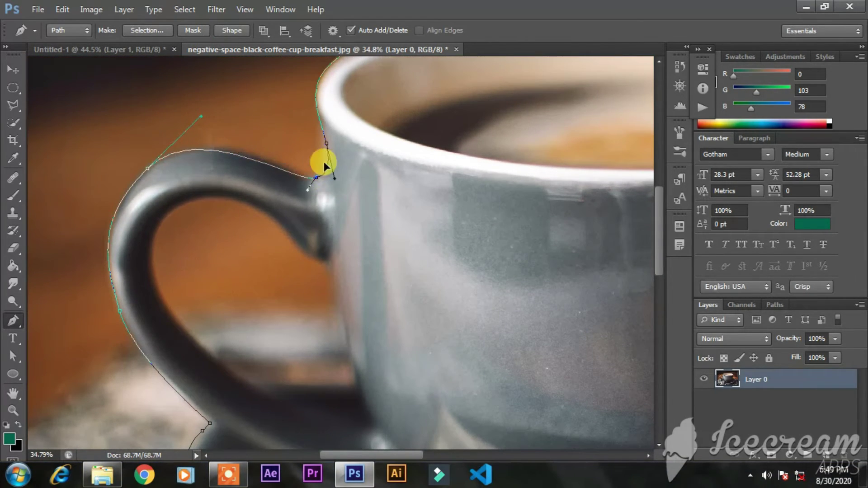
pyautogui.moveTo(323, 161)
pyautogui.mouseDown()
pyautogui.moveTo(241, 147)
pyautogui.moveTo(294, 143)
pyautogui.moveTo(335, 170)
pyautogui.mouseUp()
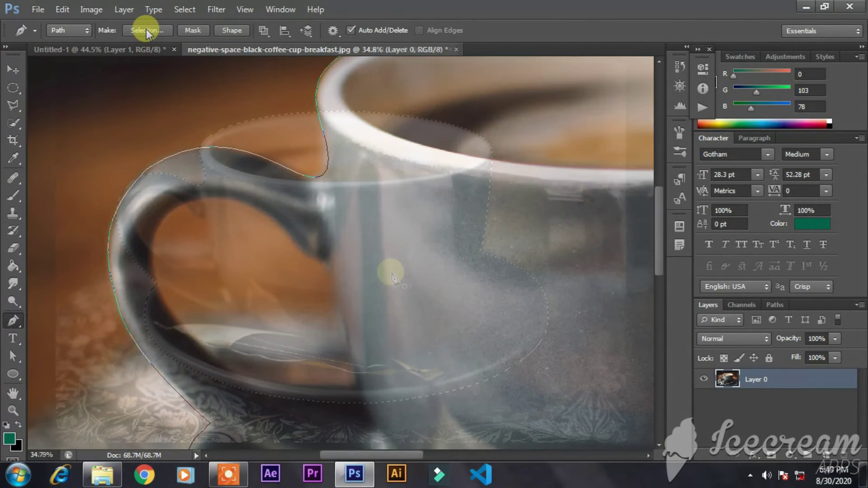
# Convert the closed cup and saucer path into a selection and activate the Move tool
pyautogui.click(147, 29)
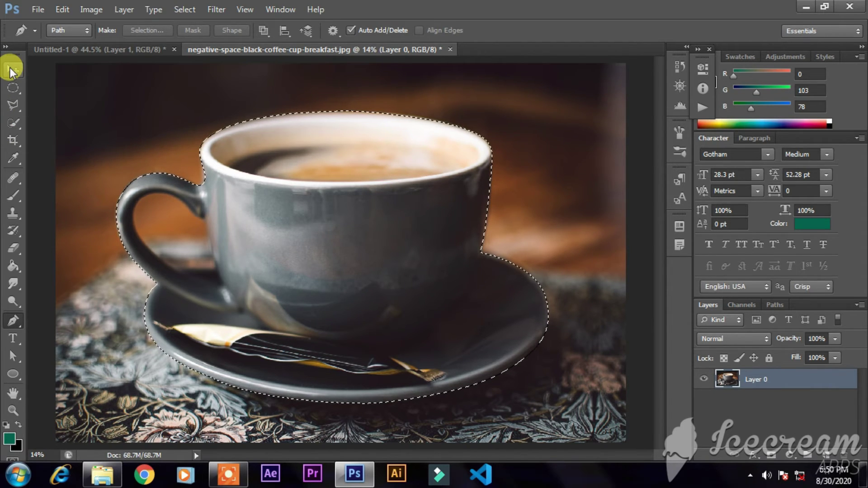
pyautogui.click(12, 70)
pyautogui.moveTo(324, 221)
pyautogui.mouseDown()
pyautogui.moveTo(291, 218)
pyautogui.moveTo(296, 227)
pyautogui.moveTo(338, 226)
pyautogui.mouseUp()
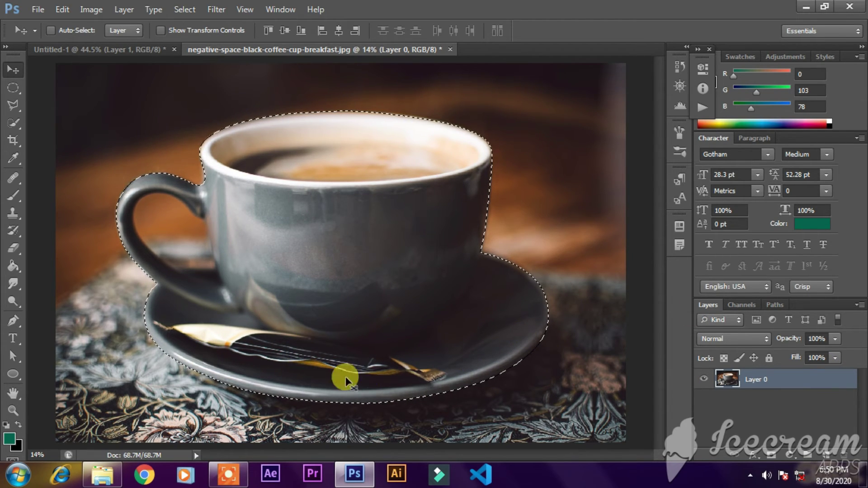
# Copy the selected cup and saucer to a new layer and check the cutout with Layer 0 temporarily hidden
pyautogui.hotkey('ctrl', 'j')
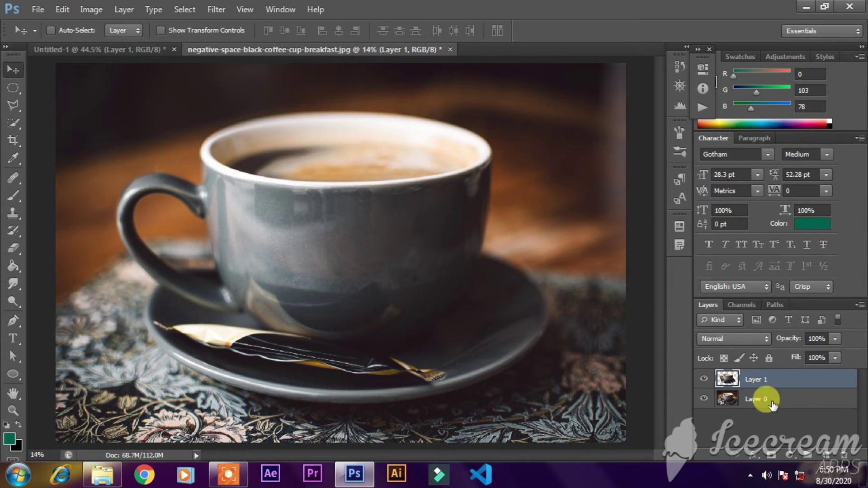
pyautogui.click(704, 399)
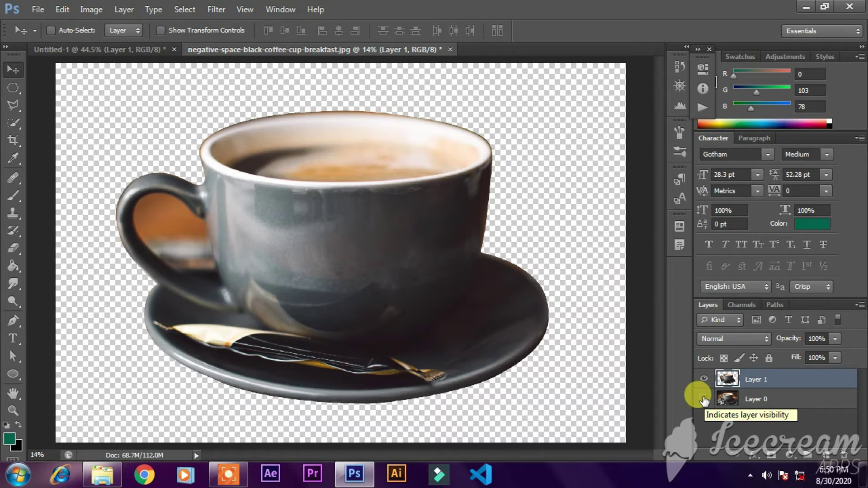
pyautogui.click(704, 399)
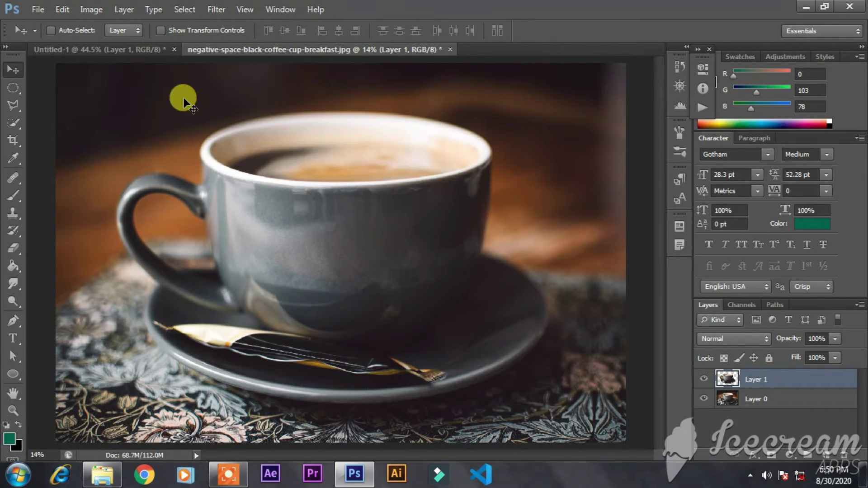
# Switch back to the Untitled-1 document and activate the Pen tool
pyautogui.click(117, 49)
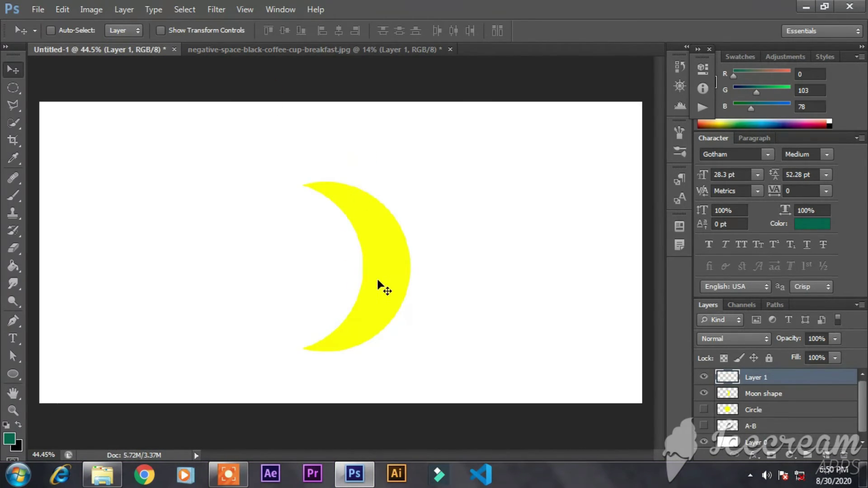
pyautogui.click(12, 321)
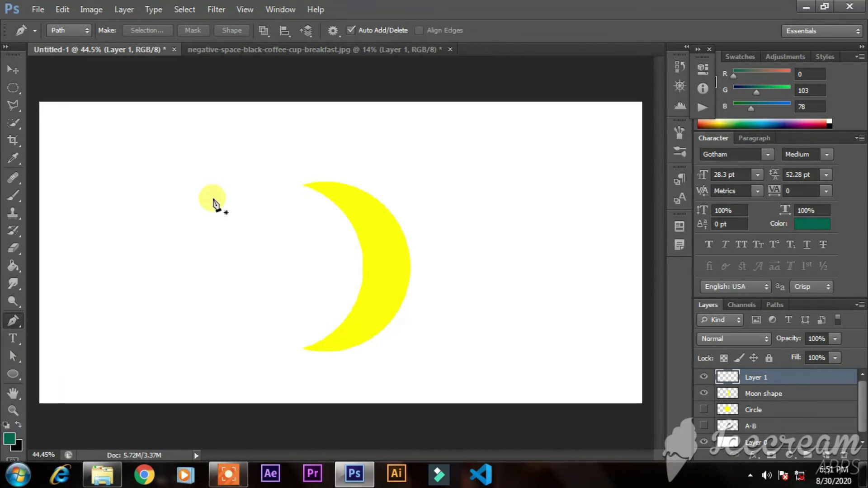
pyautogui.click(269, 205)
pyautogui.moveTo(257, 233); pyautogui.dragTo(299, 274)
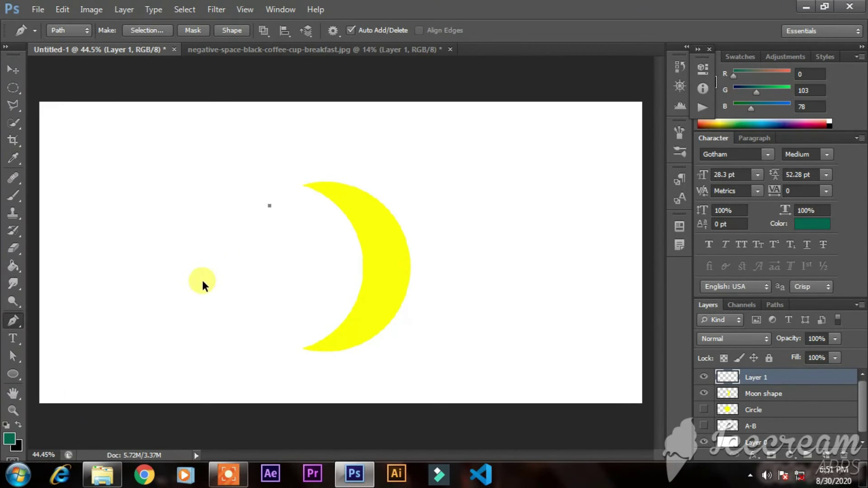
pyautogui.hotkey('ctrl', 'z')
# Draw a closed leaf-shaped Pen path beside the yellow crescent, with curved sides and a pointed upper tip
pyautogui.click(183, 281)
pyautogui.moveTo(246, 228); pyautogui.dragTo(294, 216)
pyautogui.hotkey('ctrl', 'z')
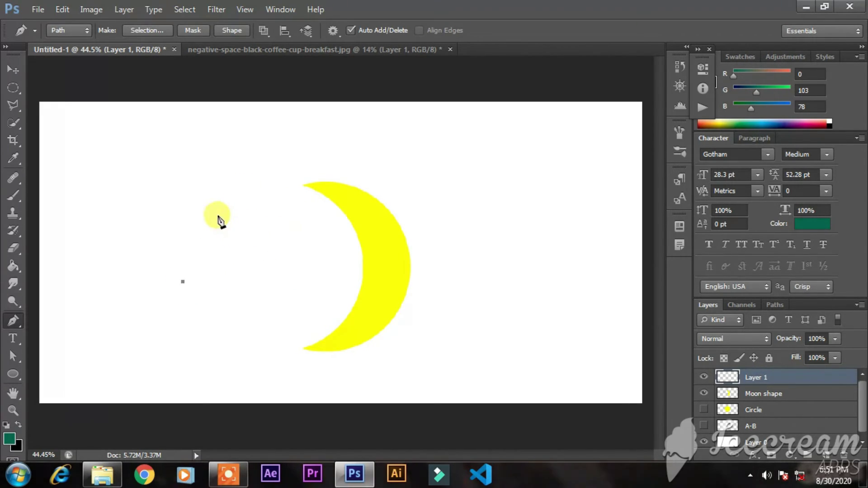
pyautogui.moveTo(218, 215); pyautogui.dragTo(264, 195)
pyautogui.click(281, 173)
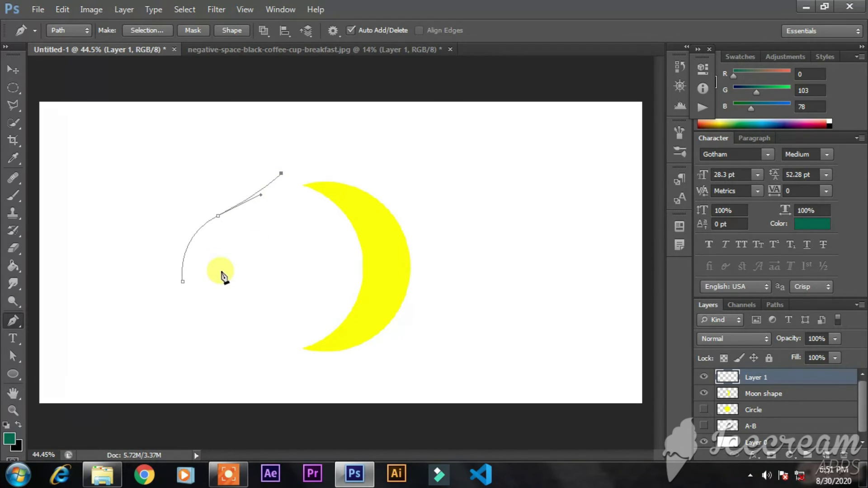
pyautogui.moveTo(182, 281); pyautogui.dragTo(102, 239)
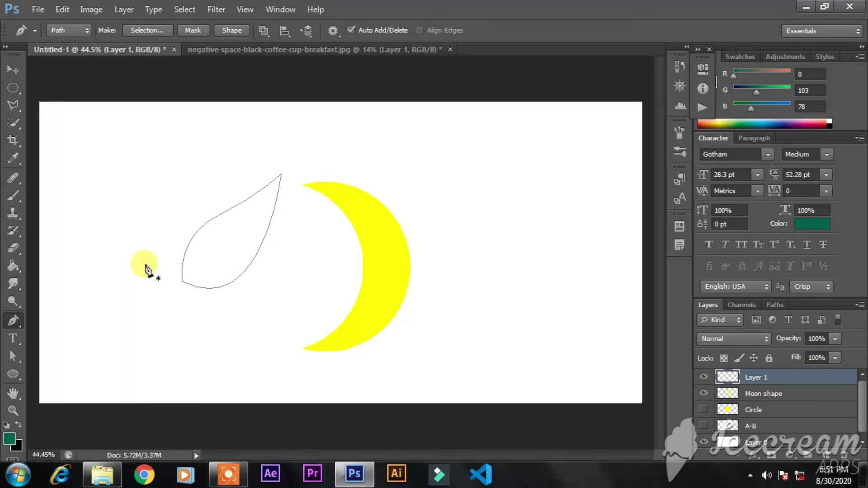
# Create a vector mask on Layer 1 from the leaf-shaped path
pyautogui.rightClick(220, 264)
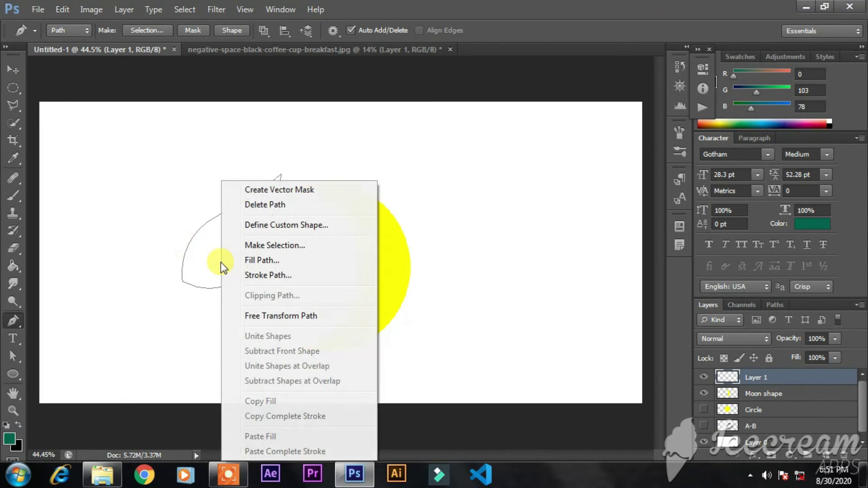
pyautogui.click(305, 192)
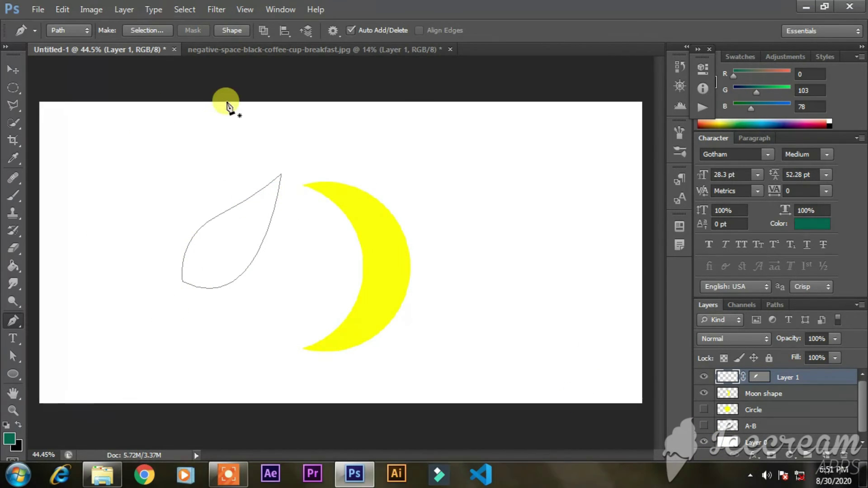
# Try the Pen tool's Shape mode and return it to Path mode
pyautogui.click(82, 30)
pyautogui.click(84, 41)
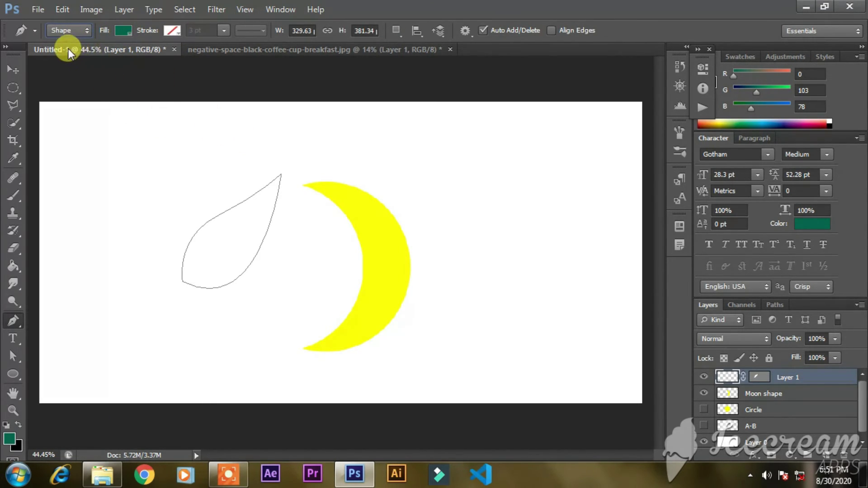
pyautogui.click(81, 28)
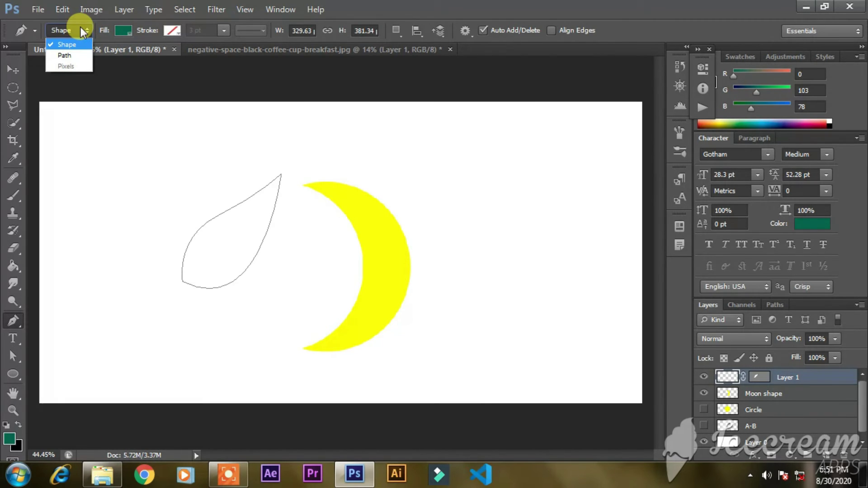
pyautogui.click(81, 55)
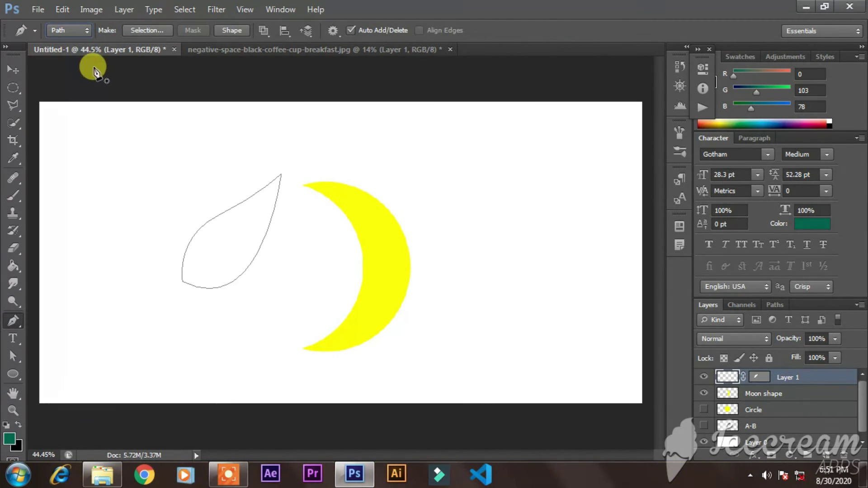
pyautogui.click(34, 31)
pyautogui.click(34, 31)
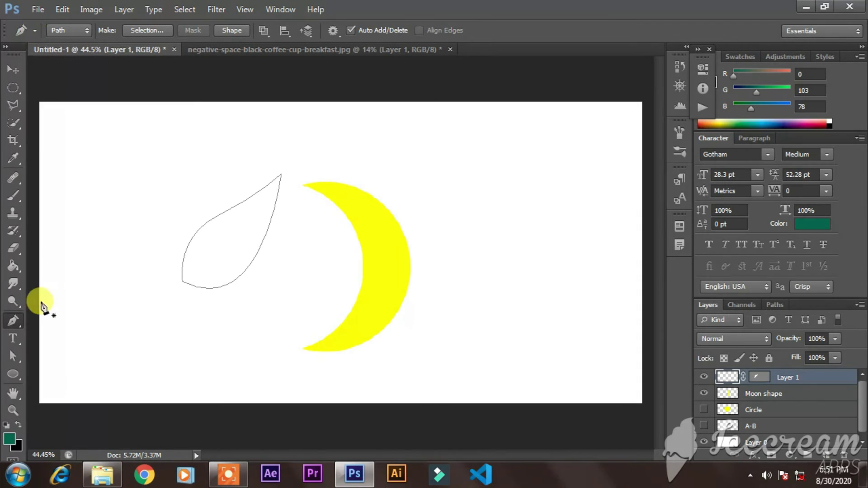
pyautogui.rightClick(18, 324)
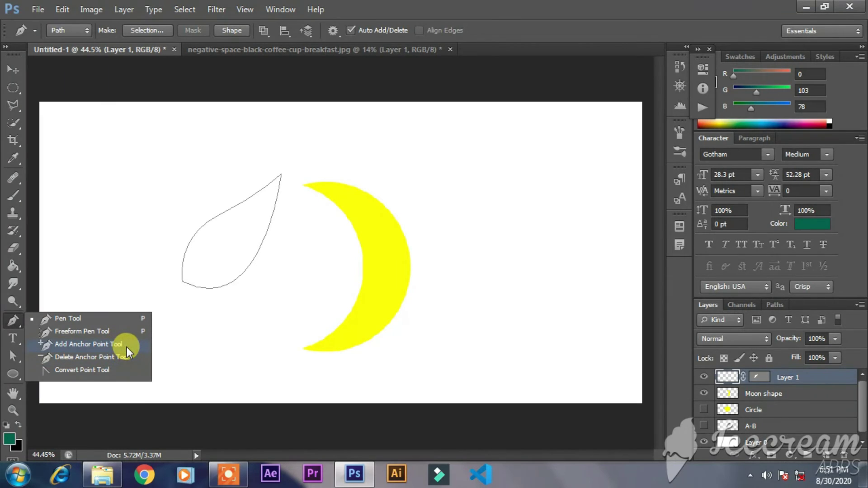
pyautogui.click(112, 322)
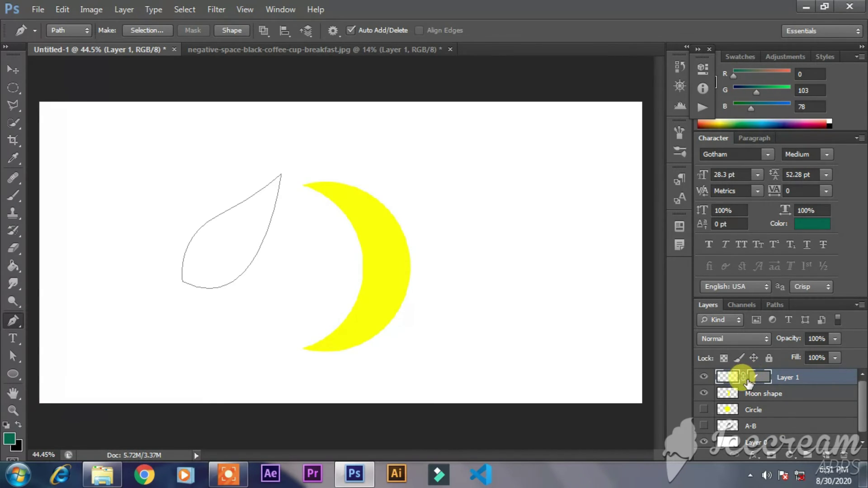
# Set the Pen tool to Shape mode and add a Solid Color fill layer using the leaf-shaped path
pyautogui.click(731, 378)
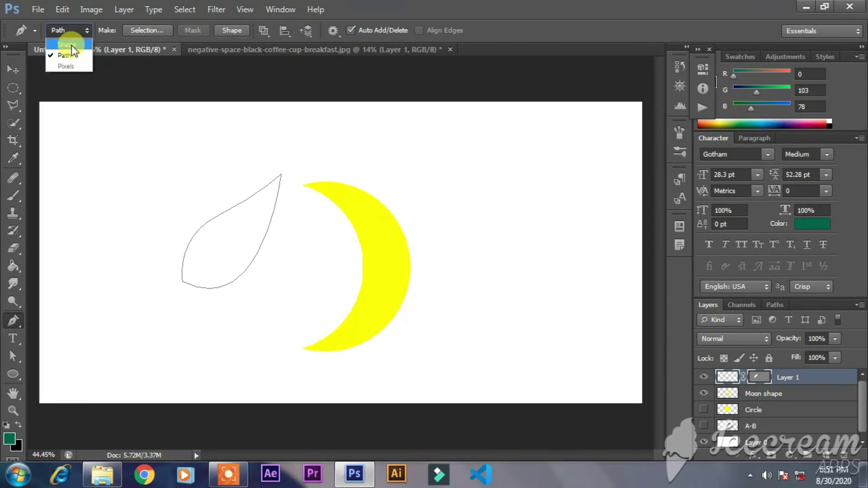
pyautogui.click(71, 46)
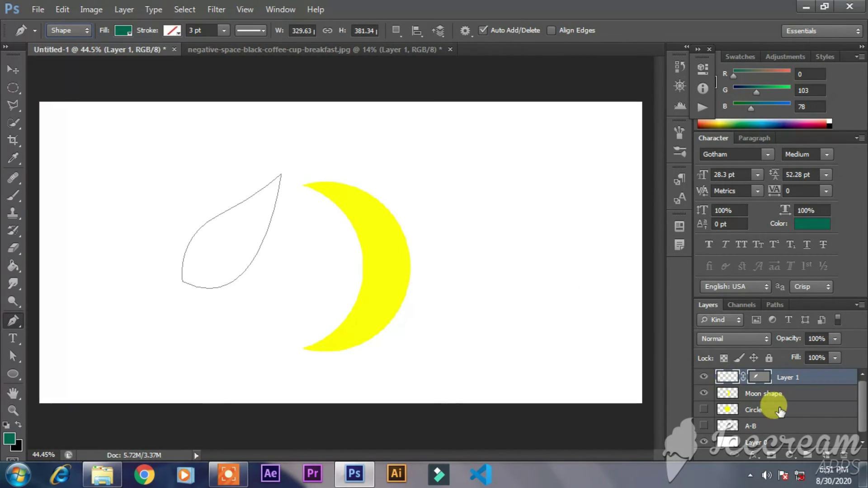
pyautogui.click(791, 454)
pyautogui.click(758, 160)
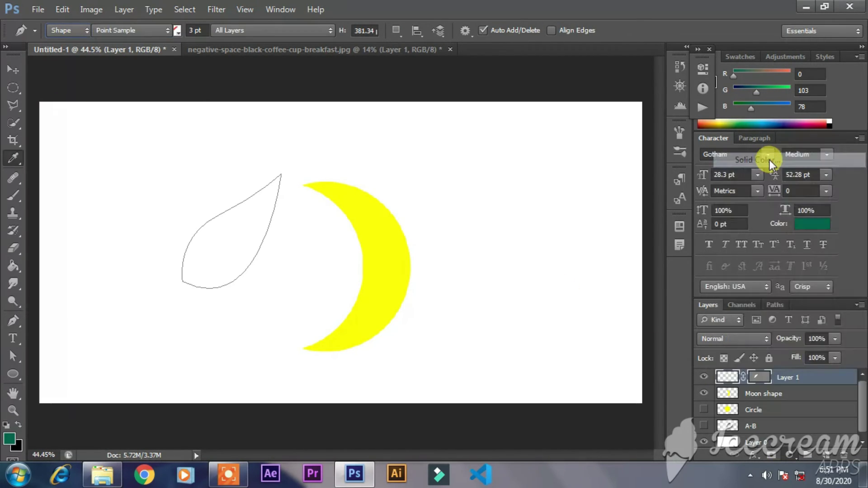
# Set the leaf's solid color fill to a bright green and switch to the Move tool
pyautogui.click(688, 193)
pyautogui.moveTo(699, 188); pyautogui.dragTo(655, 187)
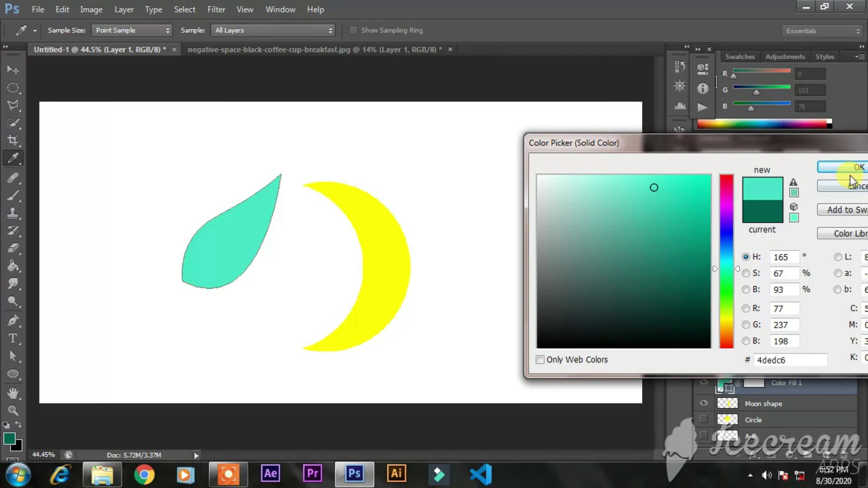
pyautogui.click(728, 283)
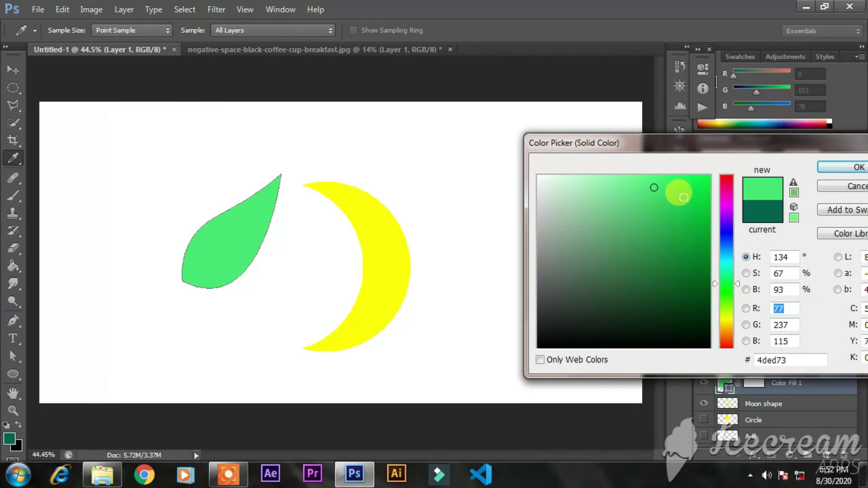
pyautogui.moveTo(677, 188); pyautogui.dragTo(723, 168)
pyautogui.click(837, 167)
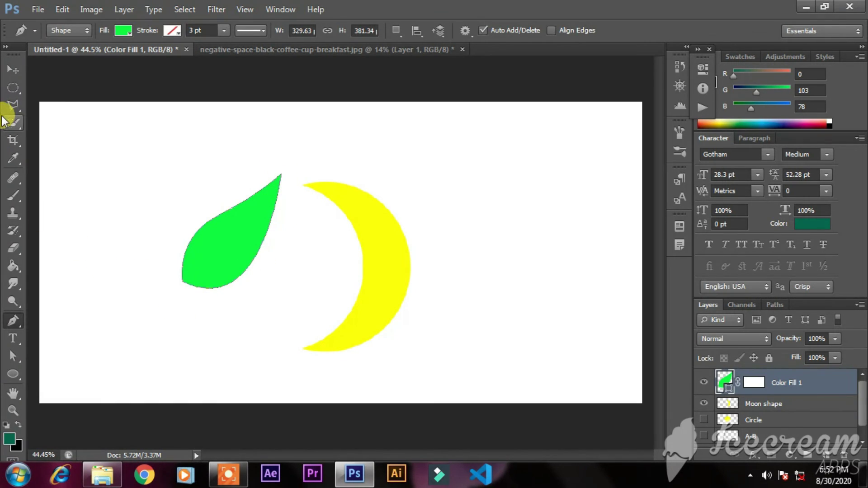
pyautogui.hotkey('ctrl', 'z')
pyautogui.hotkey('ctrl', 'z')
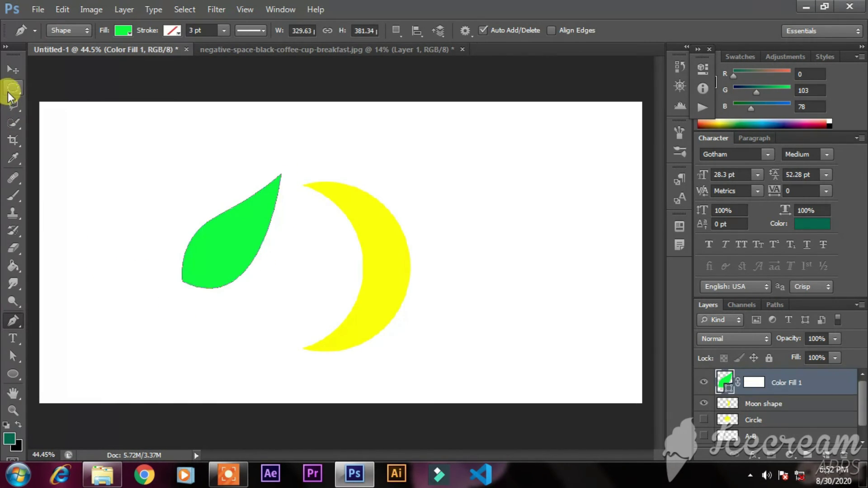
pyautogui.click(14, 71)
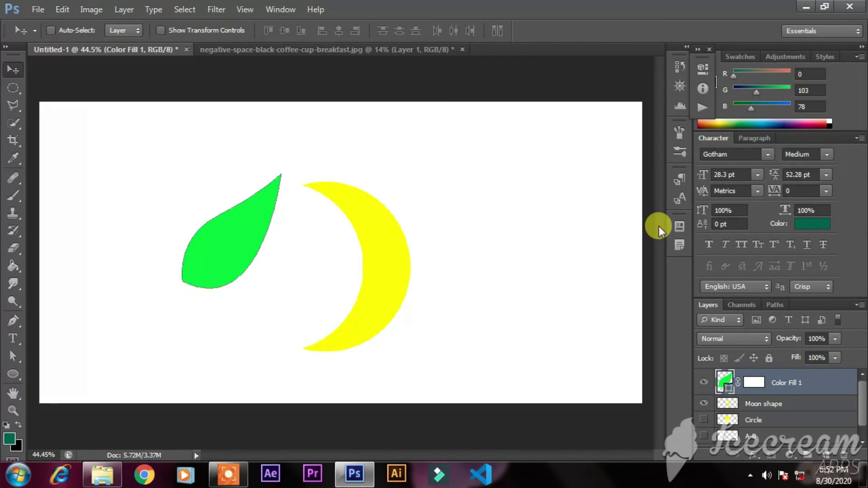
# Try deleting the leaf's Color Fill 1 shape path and undo the deletion
pyautogui.click(776, 306)
pyautogui.hotkey('ctrl', 'z')
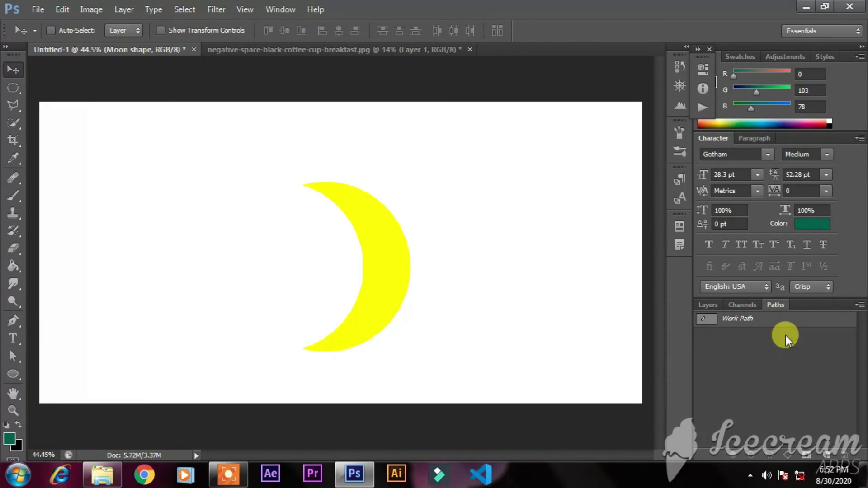
pyautogui.hotkey('ctrl', 'z')
pyautogui.click(783, 321)
pyautogui.press('Delete')
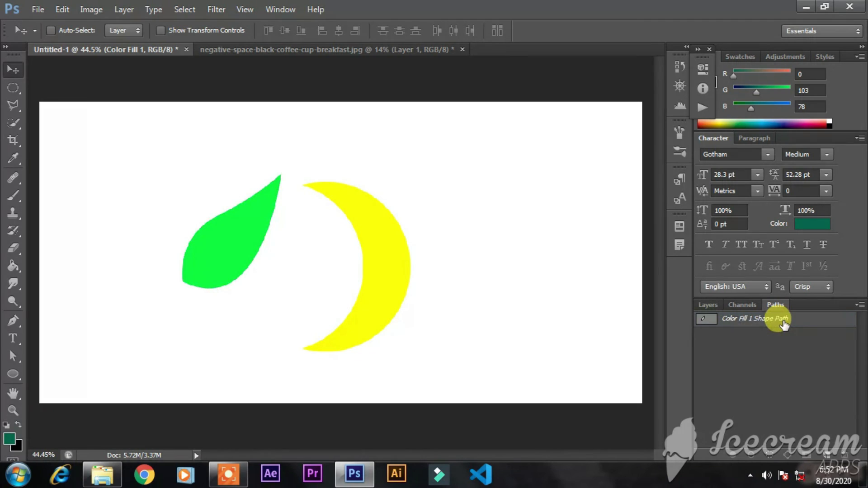
pyautogui.rightClick(784, 321)
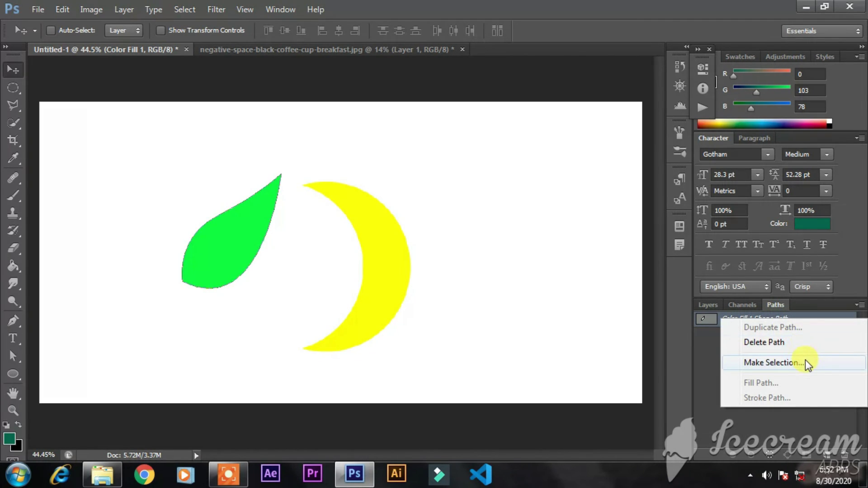
pyautogui.click(801, 343)
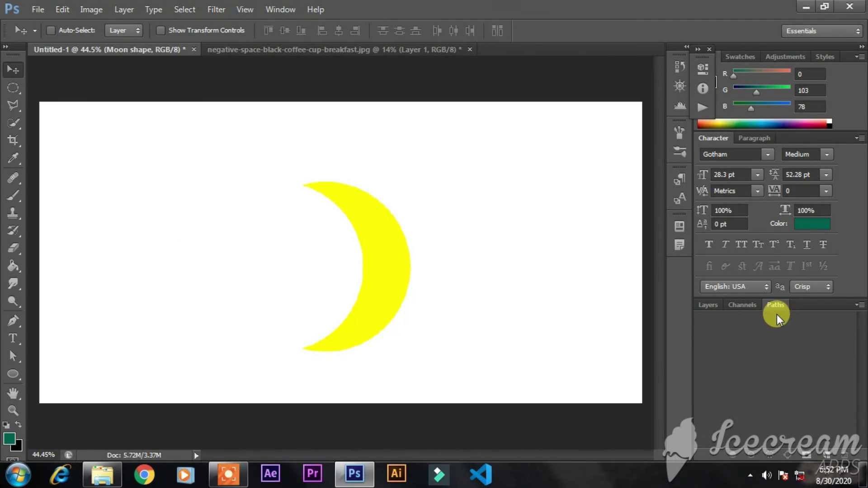
pyautogui.hotkey('ctrl', 'z')
# Delete the layer mask from the Color Fill 1 layer
pyautogui.click(717, 301)
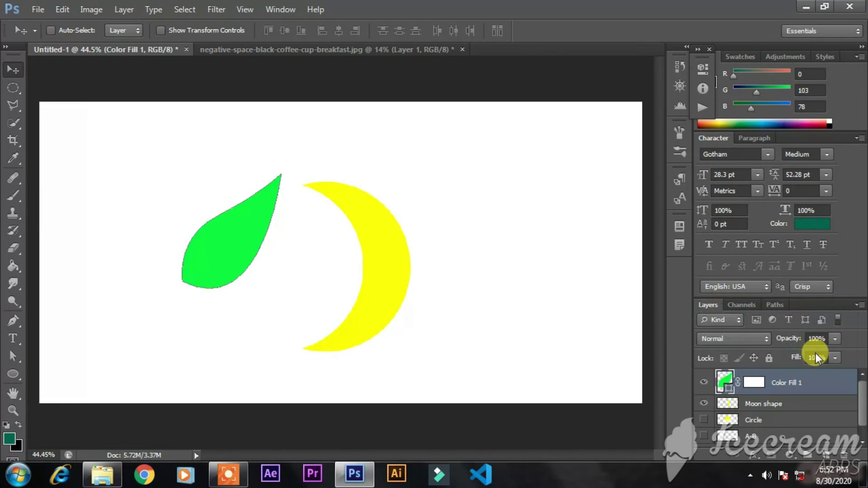
pyautogui.click(758, 383)
pyautogui.rightClick(761, 383)
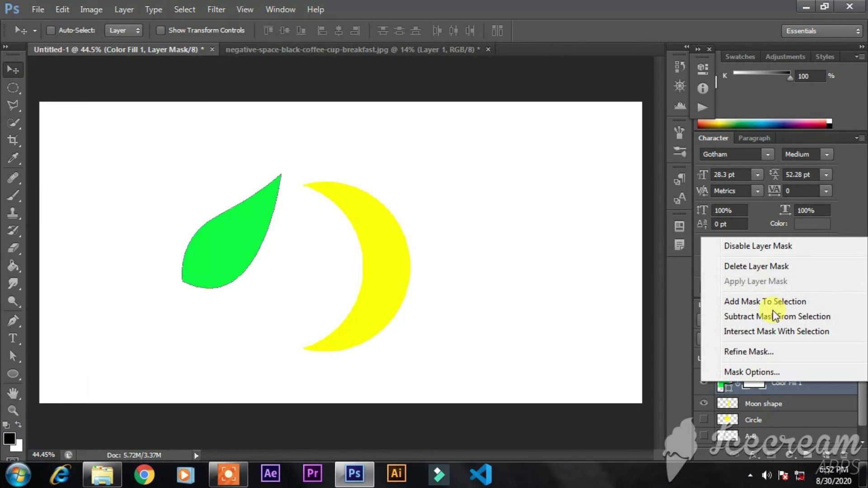
pyautogui.click(794, 267)
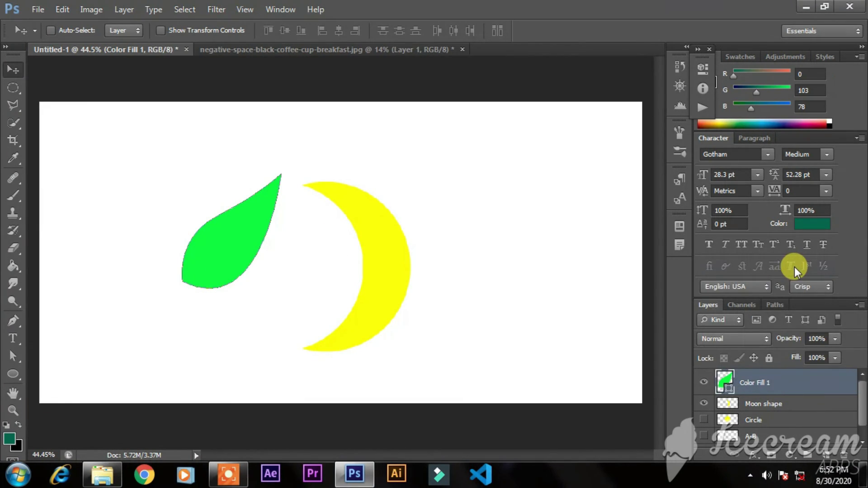
# Rasterize the Color Fill 1 layer and move the green leaf so its tip meets the crescent's upper tip
pyautogui.click(727, 380)
pyautogui.rightClick(728, 375)
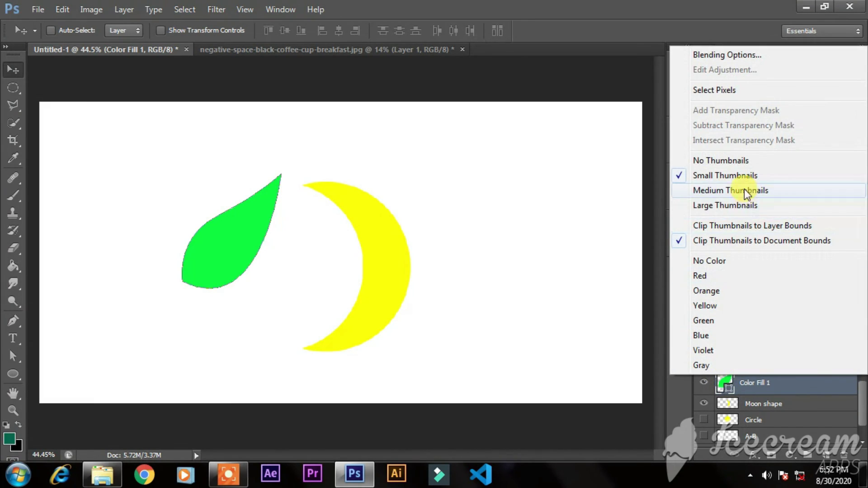
pyautogui.rightClick(808, 380)
pyautogui.click(718, 147)
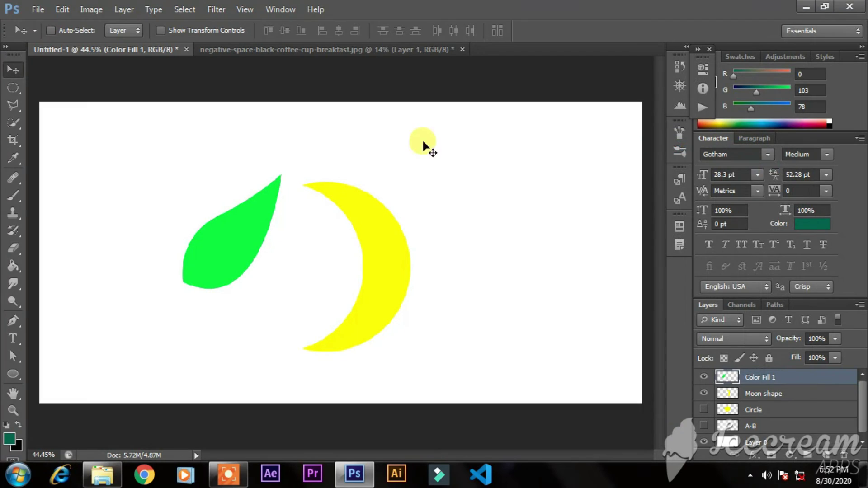
pyautogui.moveTo(227, 235); pyautogui.dragTo(232, 273)
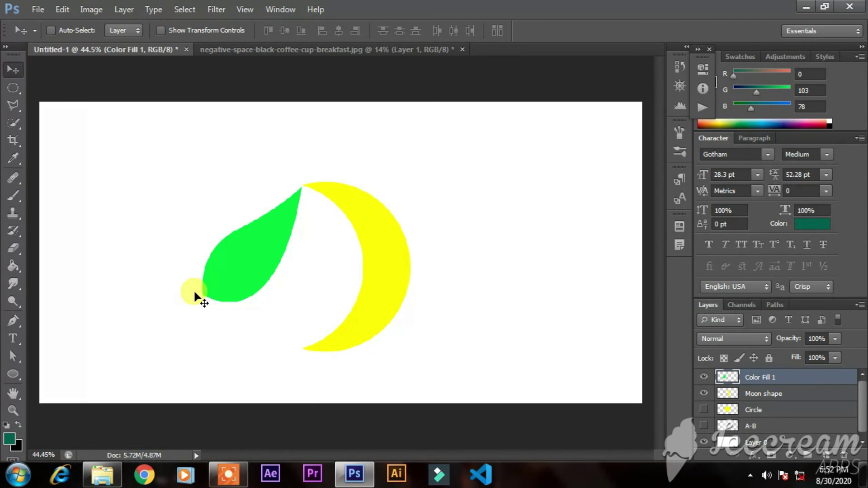
pyautogui.click(21, 324)
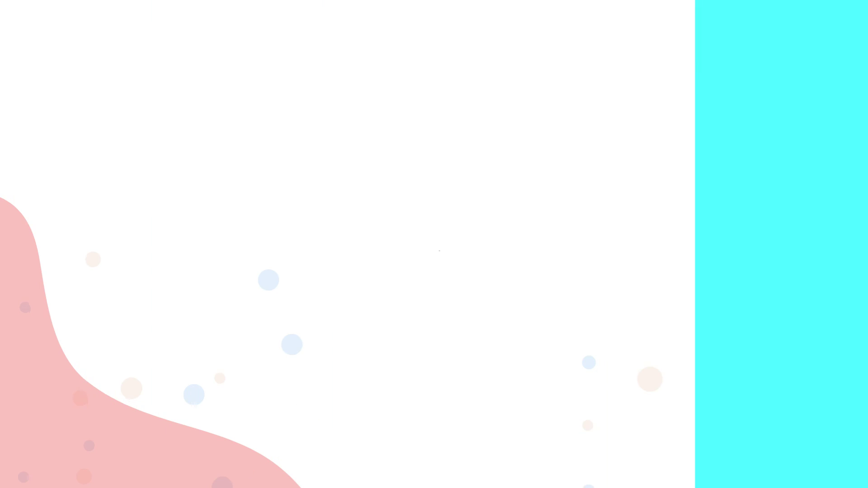